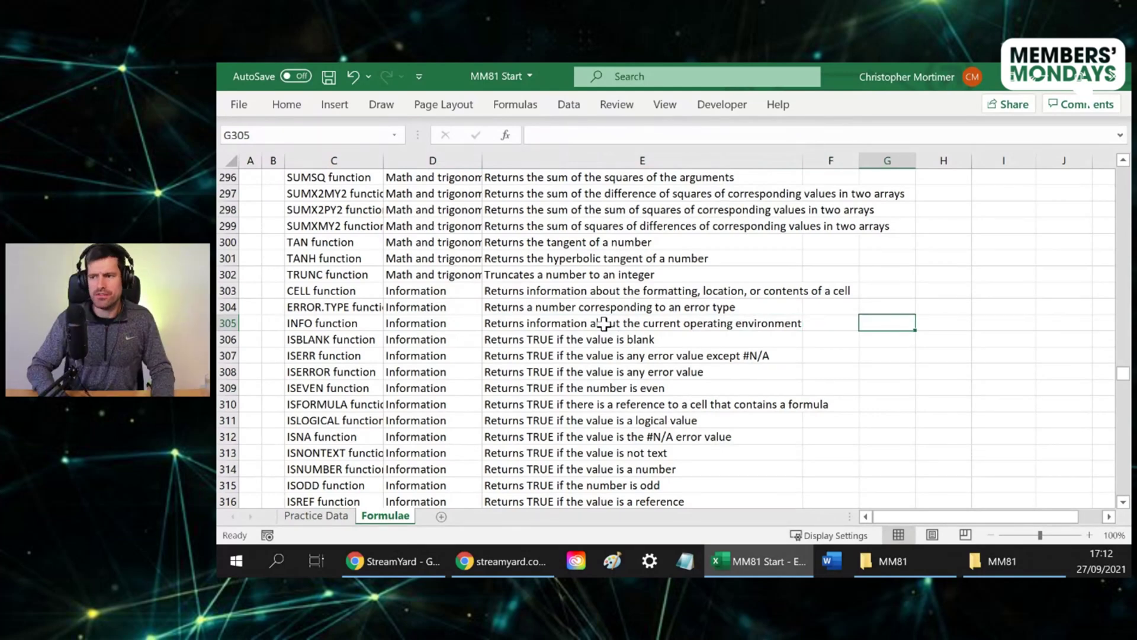
Enter the label 'Mac / PC?' in G305 and =INFO("system") in H305, returning pcdos.
type("Mac / PC?")
key("Right")
type("=info")
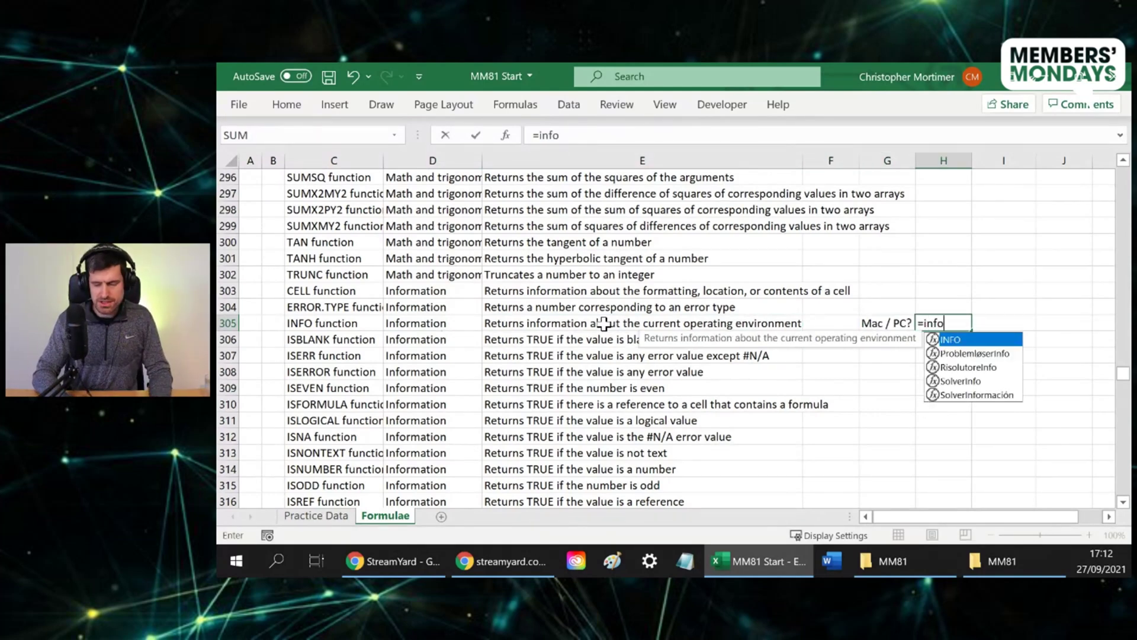
type("(\"system")
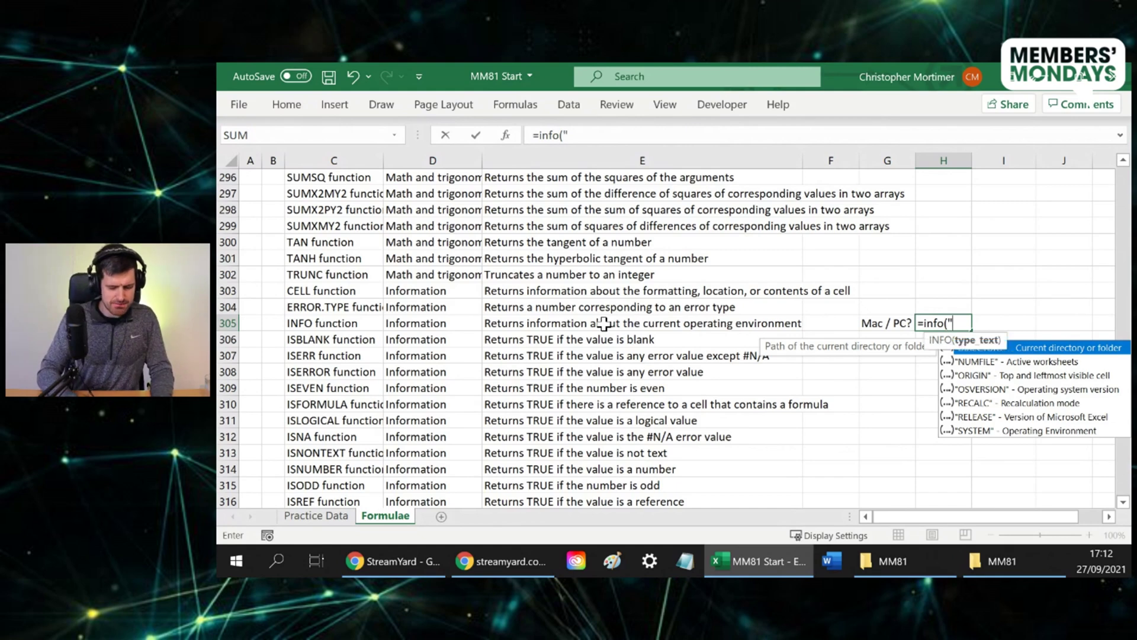
type("\")")
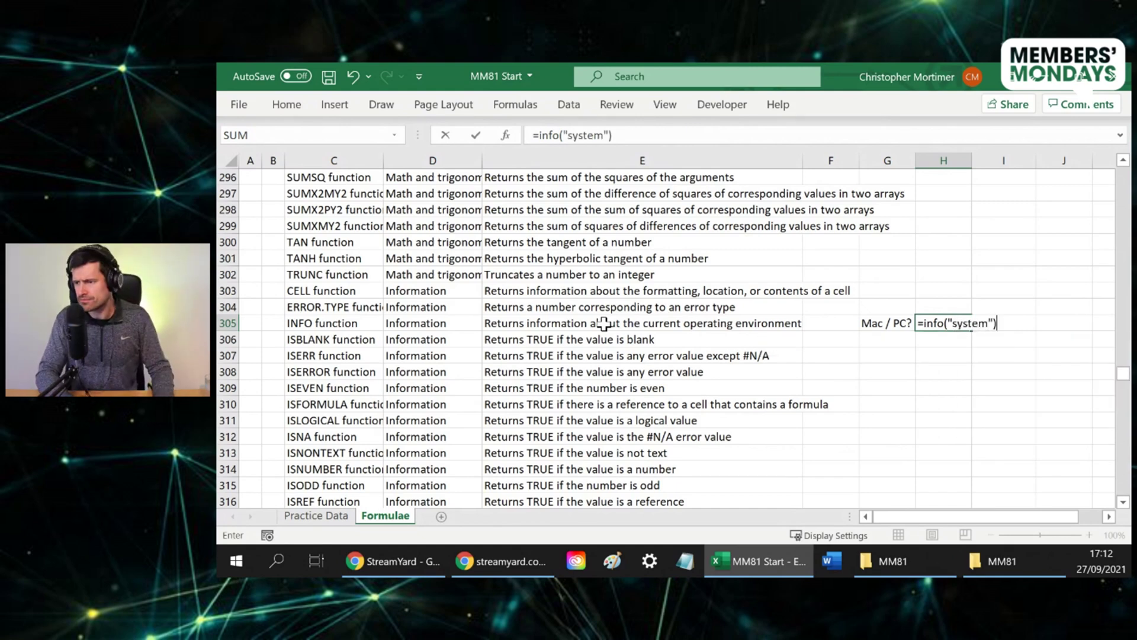
key("Return")
key("Up")
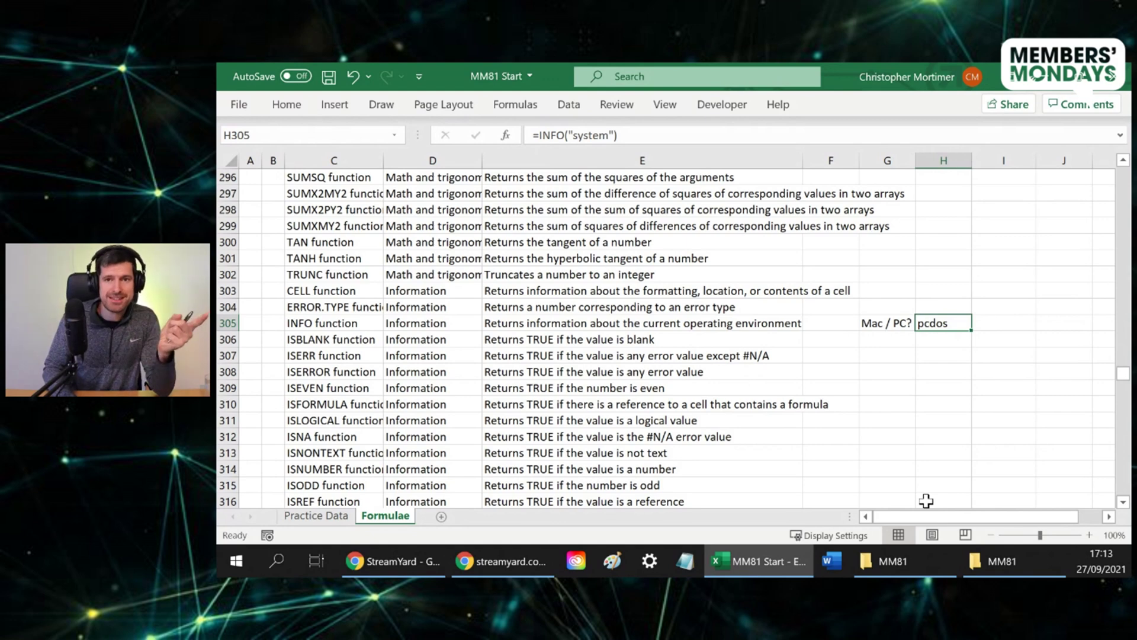
Type the label 'File Path' in G306, correcting a typo.
key("Left")
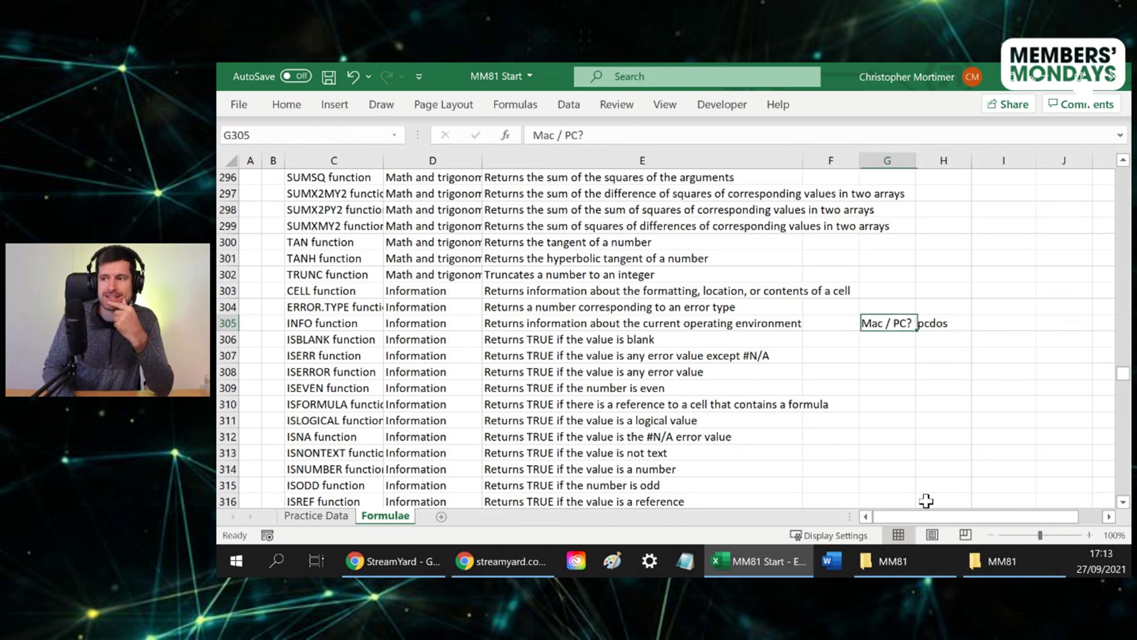
key("Right")
key("Down")
key("Left")
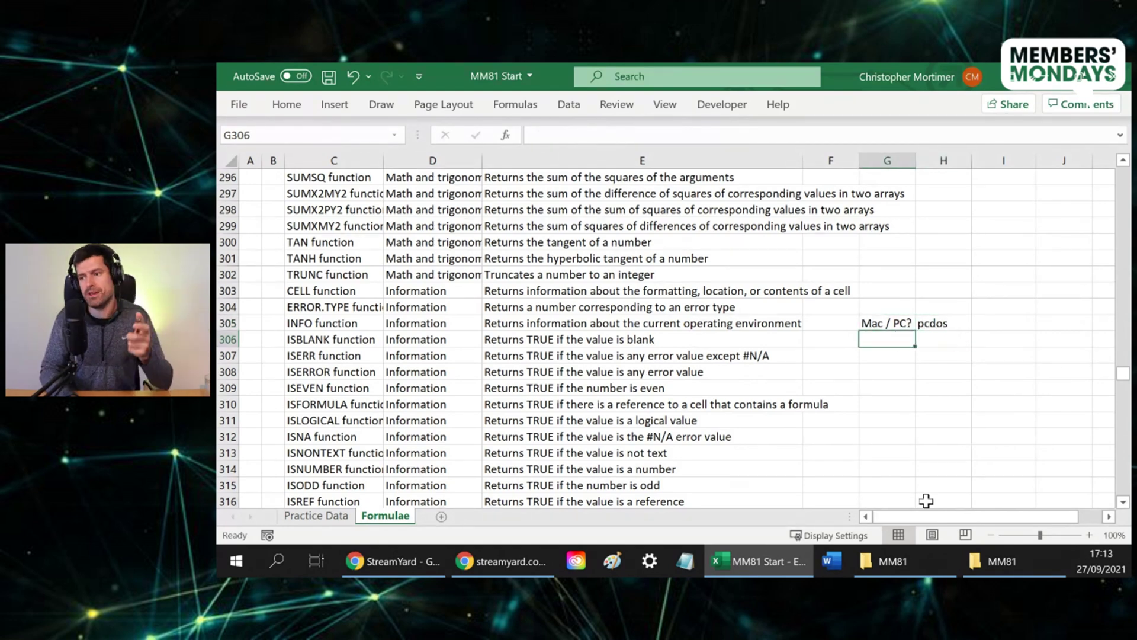
type("File Pth")
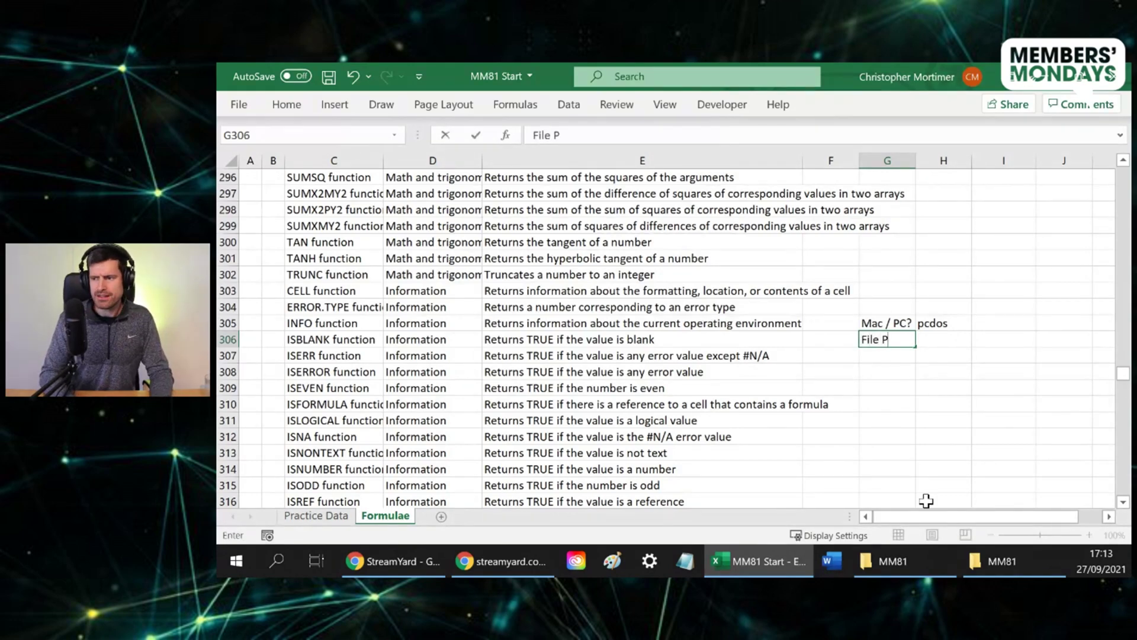
key("BackSpace")
key("BackSpace")
type("ath")
key("Tab")
Enter =INFO("DIRECTORY") in H306 to show the current folder path.
type("=info(")
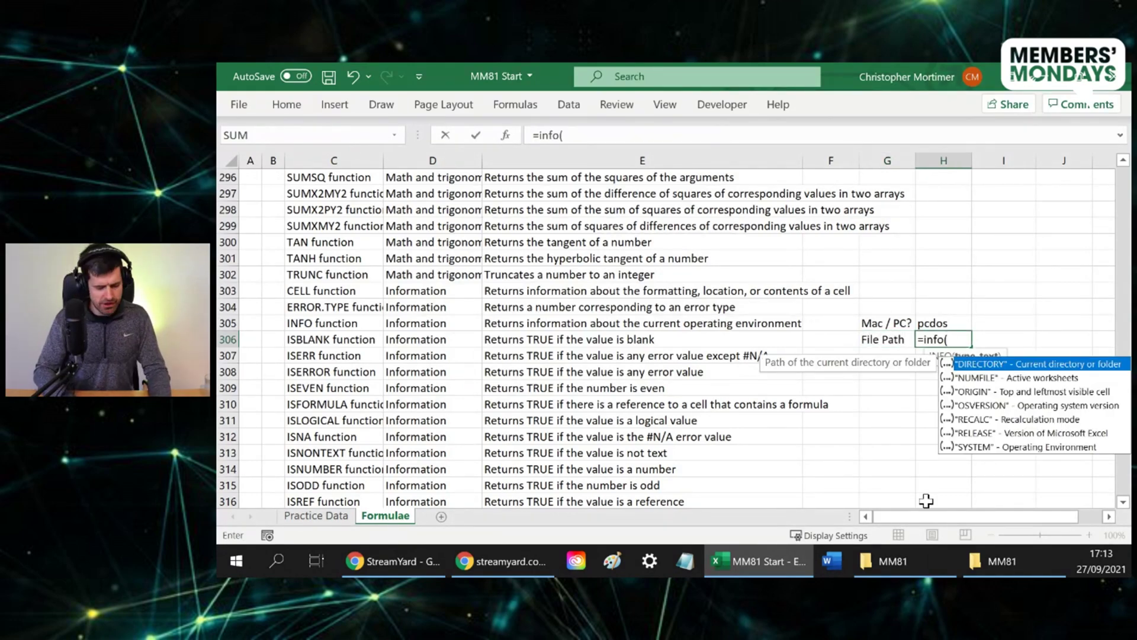
key("Tab")
key("ctrl+Return")
key("shift+Right")
key("shift+Right")
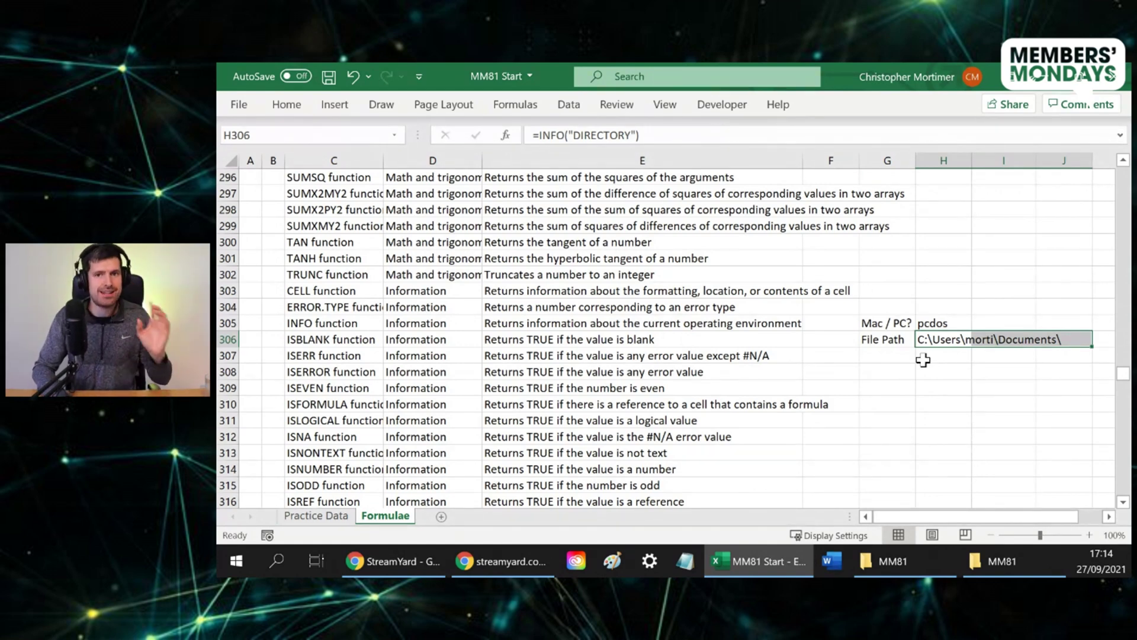
key("Left")
key("Right")
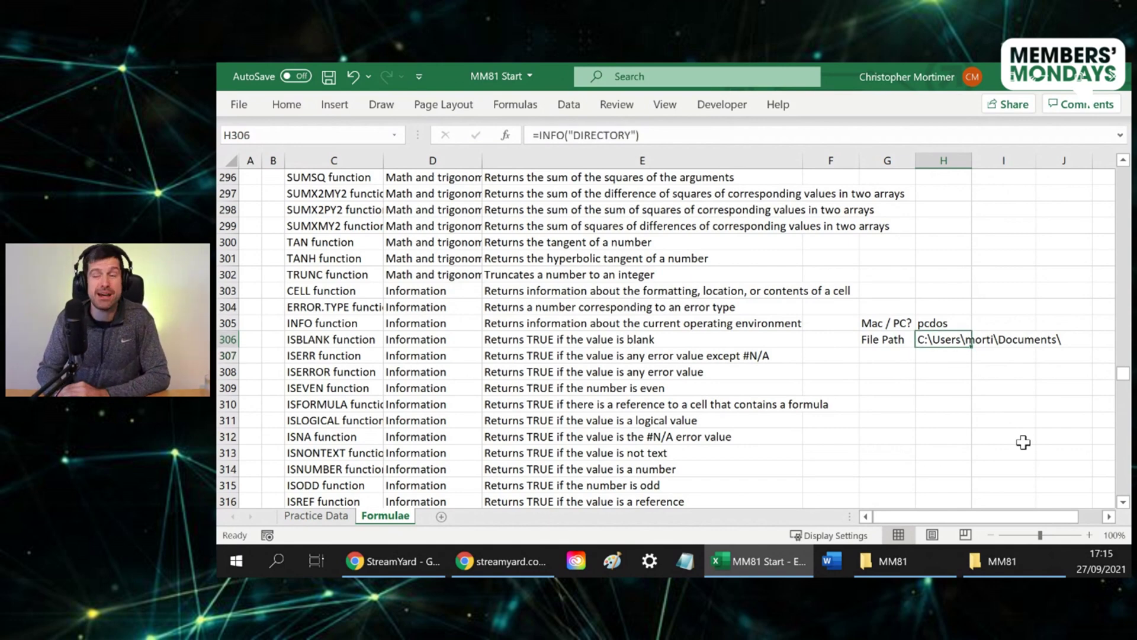
key("Down")
key("Left")
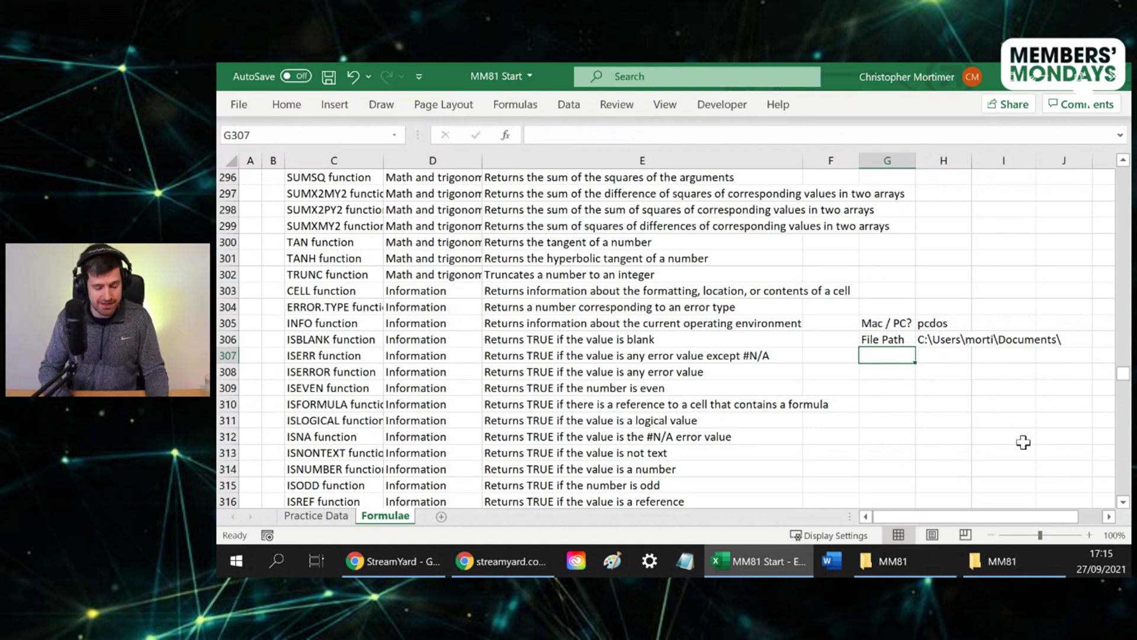
Widen column G to fit the 'Top Left Visible Cell' label in G307.
key("Right")
type("=info(")
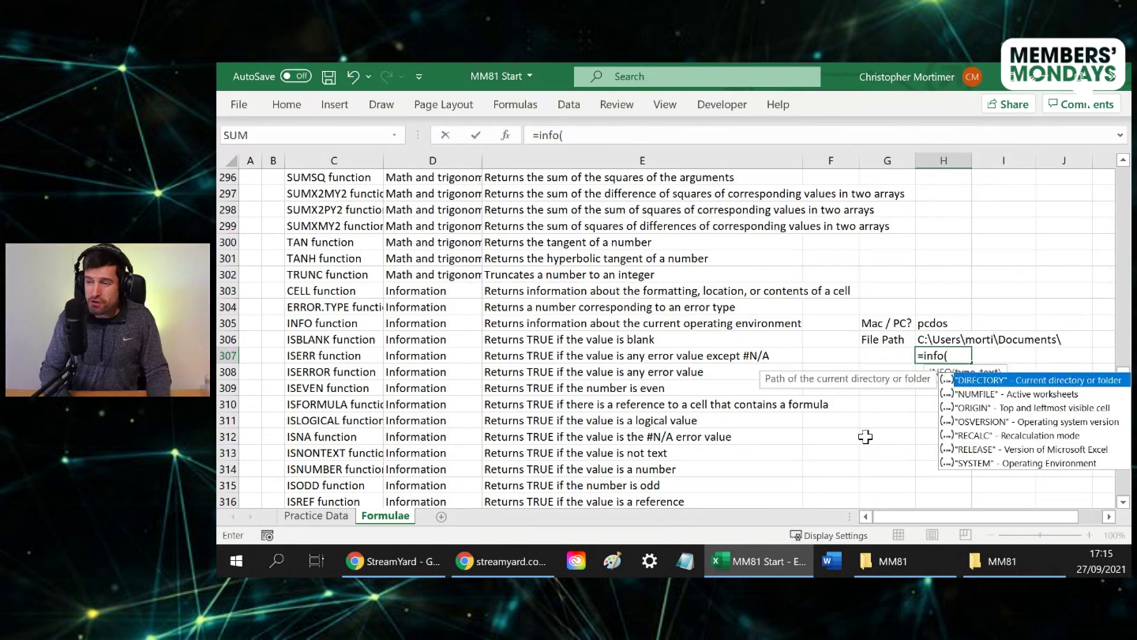
key("Down")
key("Escape")
key("Escape")
key("ctrl+z")
key("Right")
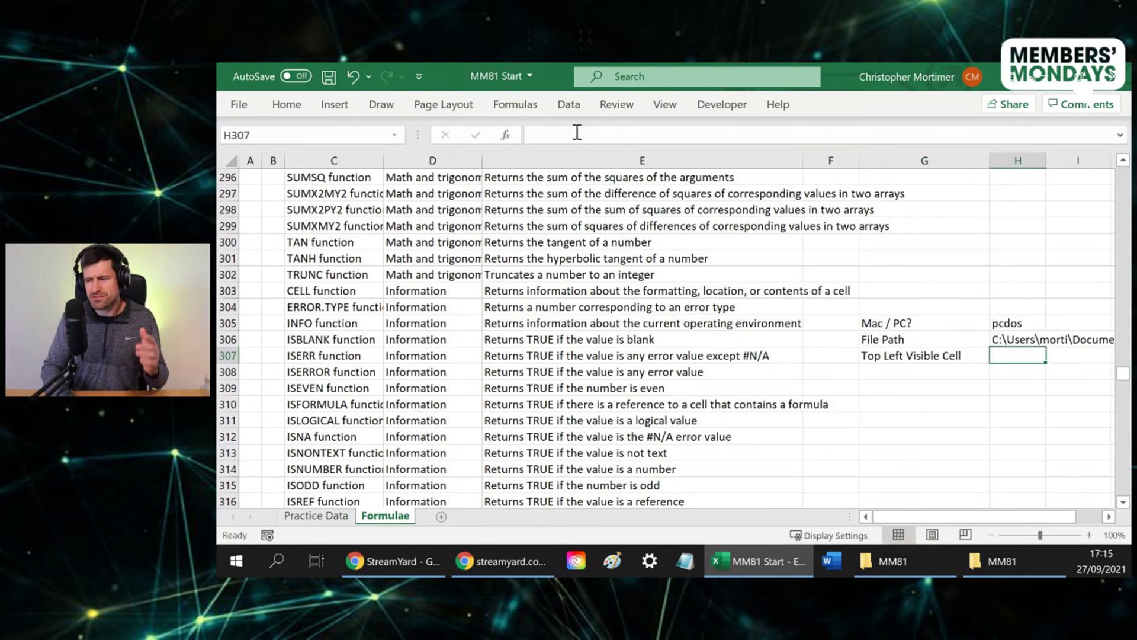
Enter =INFO("ORIGIN") in H307, returning the top-left visible cell $A:$A$296.
type("=info(")
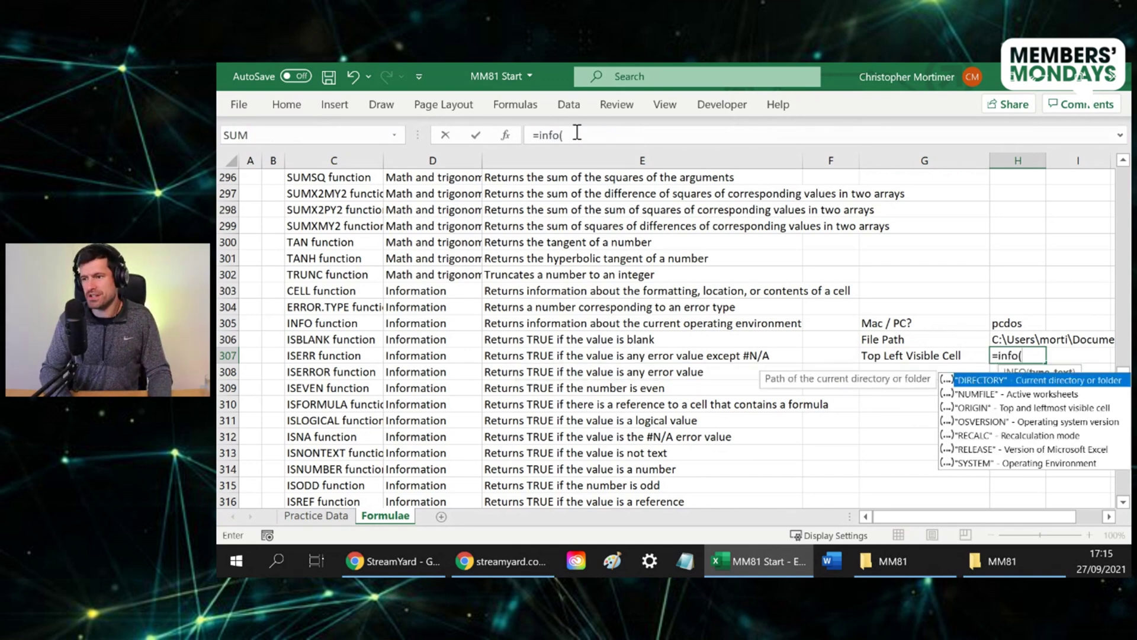
key("Down")
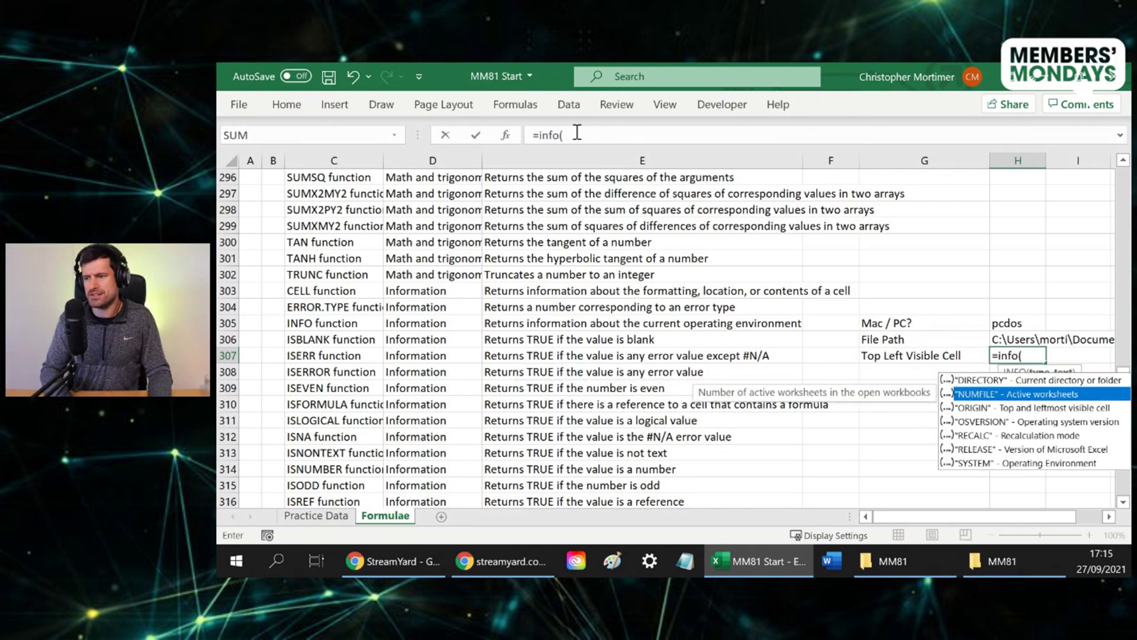
key("Down")
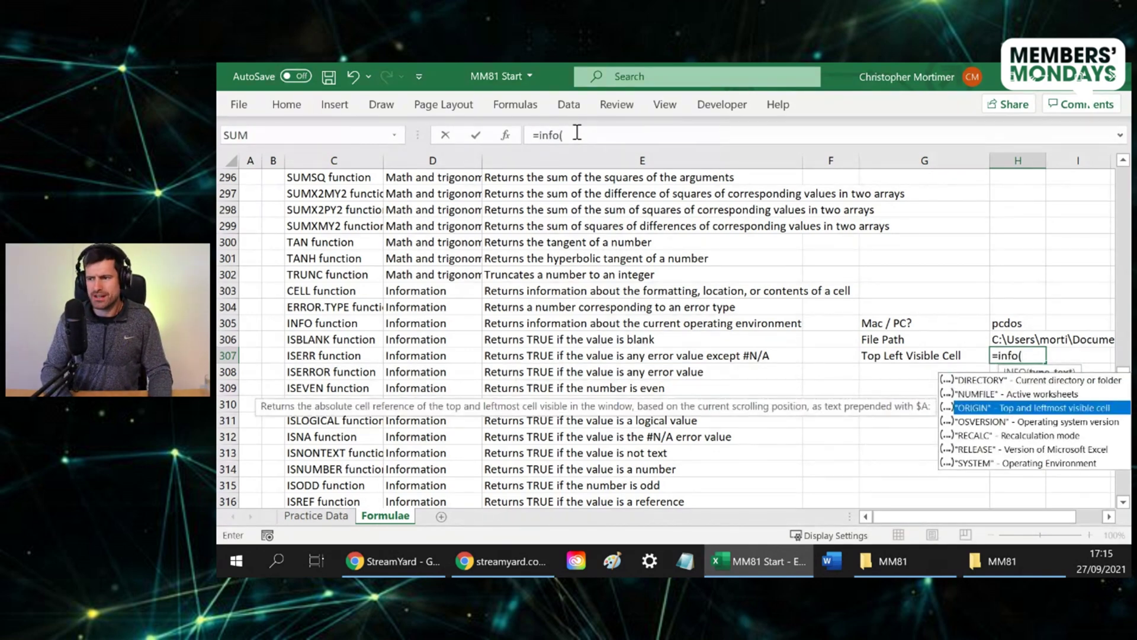
key("Tab")
type(")")
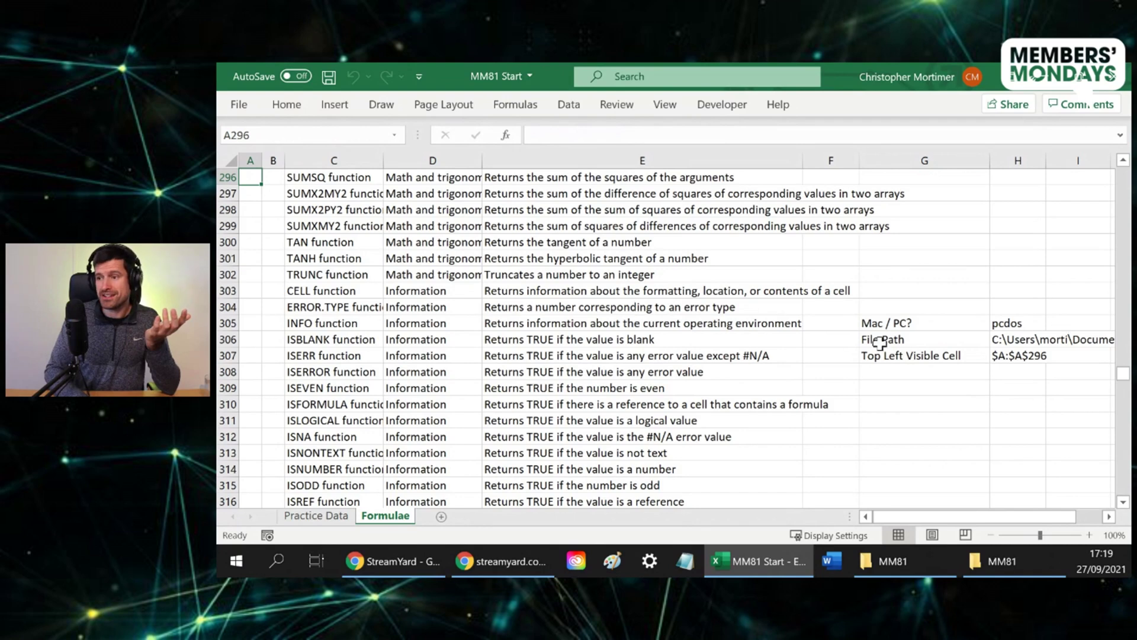
left_click(1028, 356)
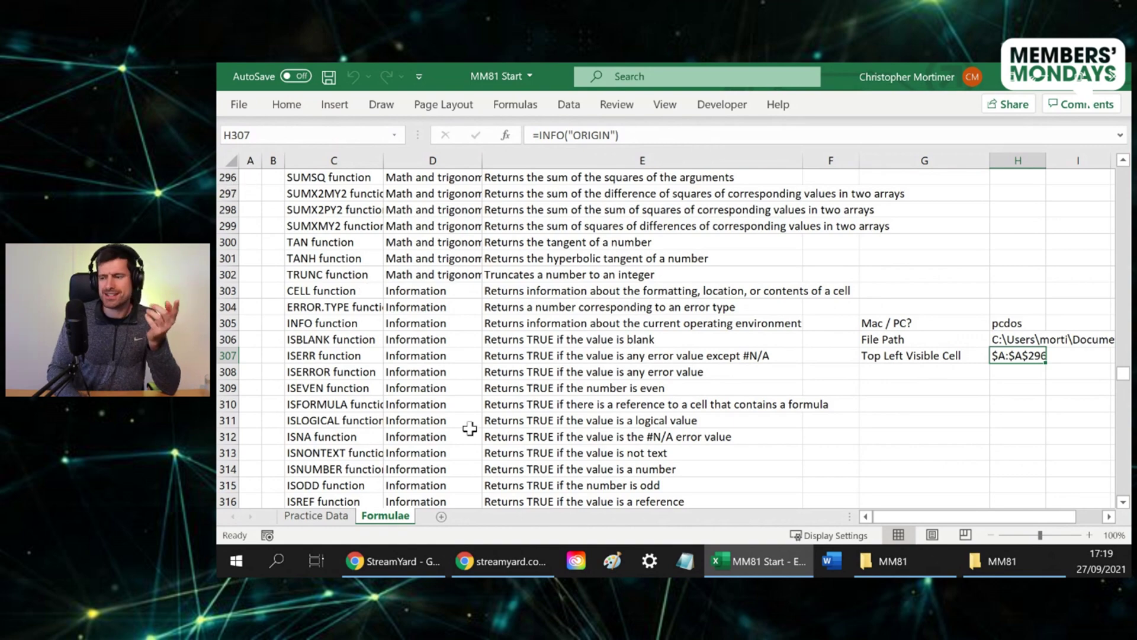
key("Up")
key("Up")
key("Up")
key("Up")
key("Up")
key("Up")
key("Up")
key("Up")
key("Up")
key("Up")
key("Up")
key("Up")
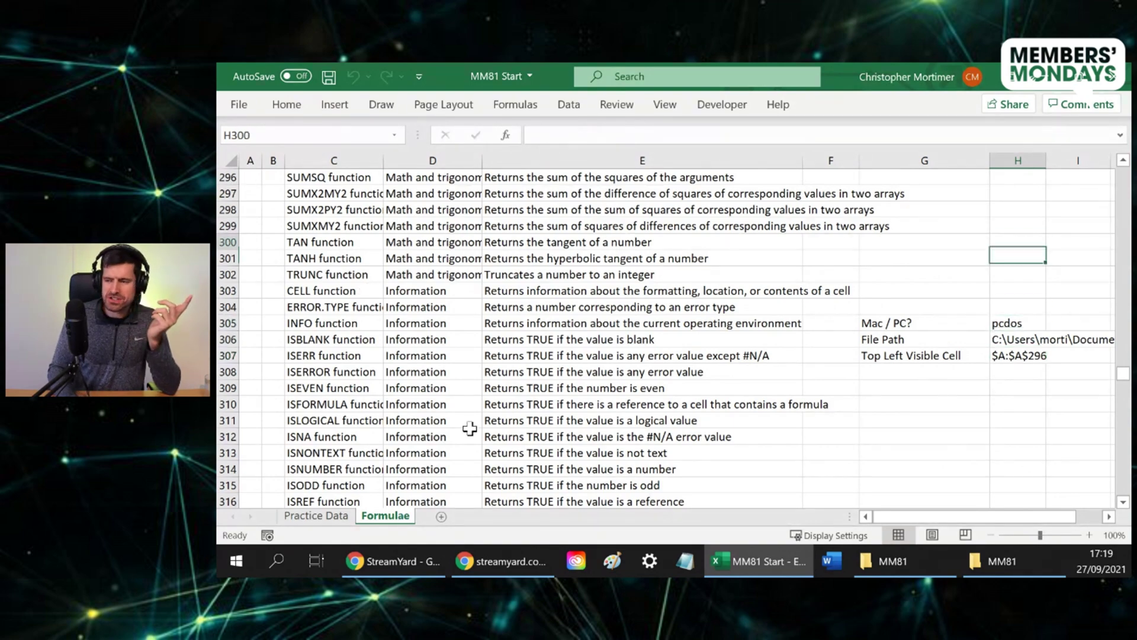
Scroll the sheet and press F9 so H307's ORIGIN result updates to $A:$A$300.
key("Up")
key("Up")
key("Up")
key("Up")
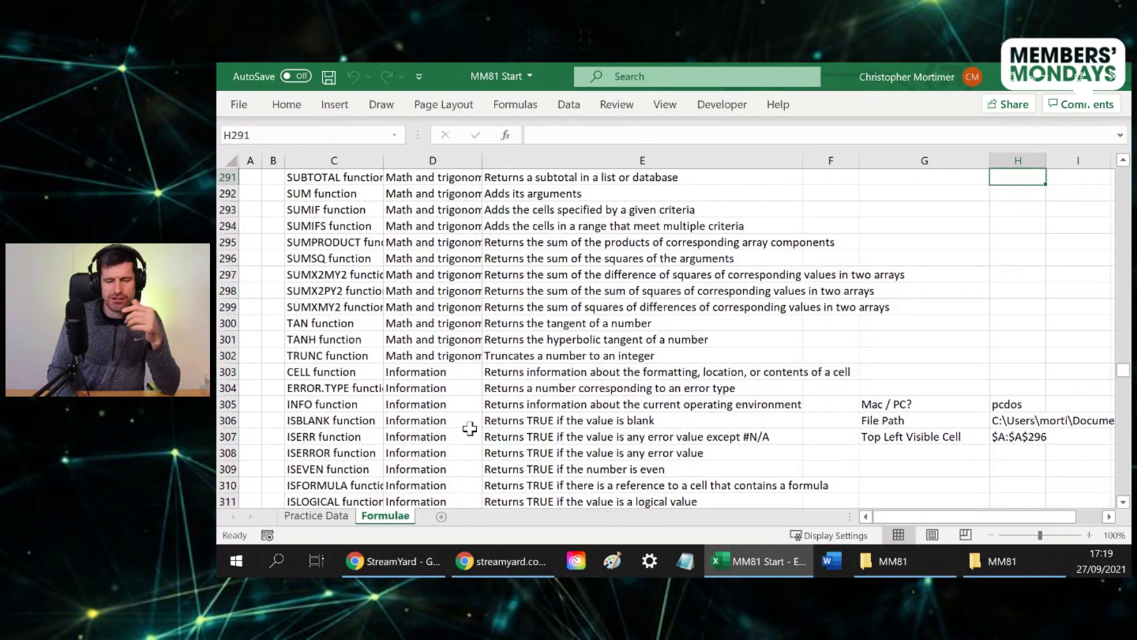
key("F9")
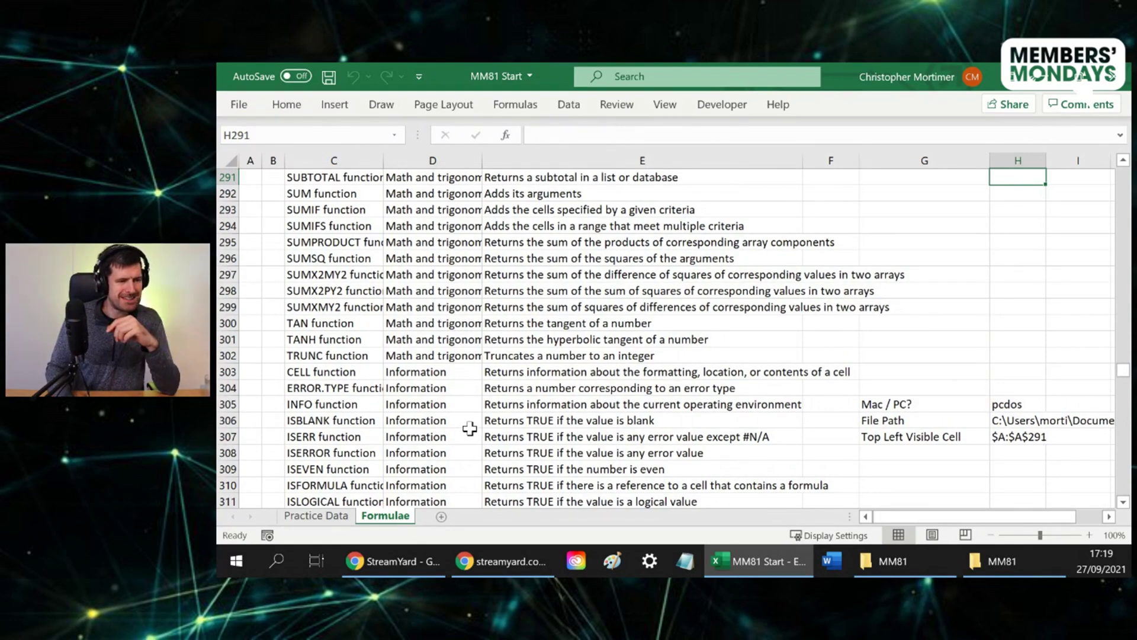
left_click(1016, 436)
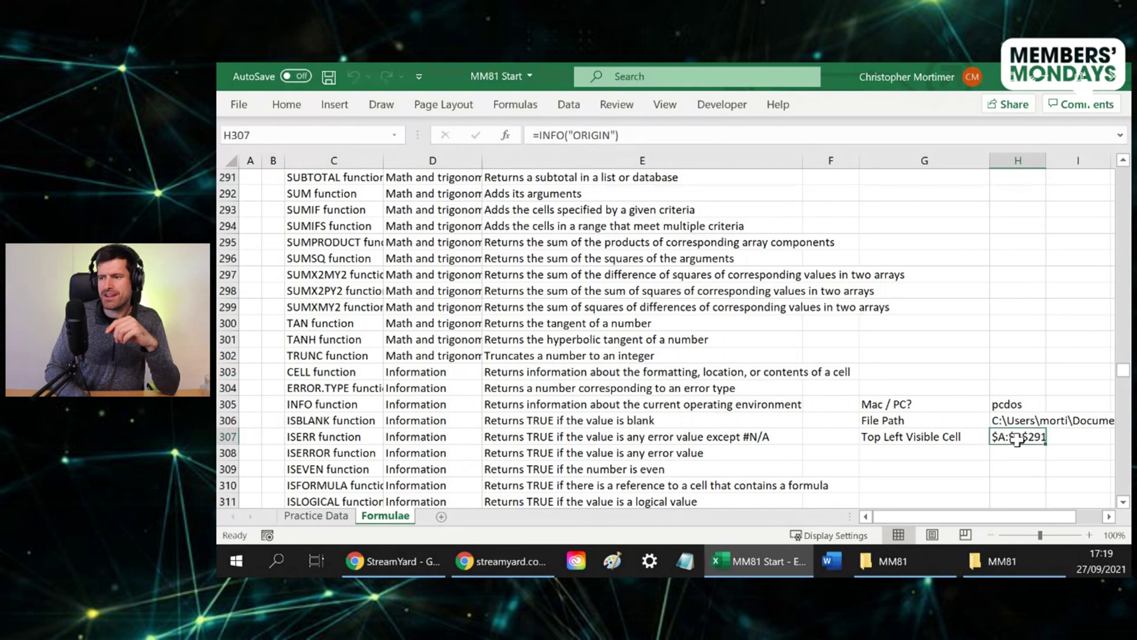
scroll(1022, 333, "up", 1)
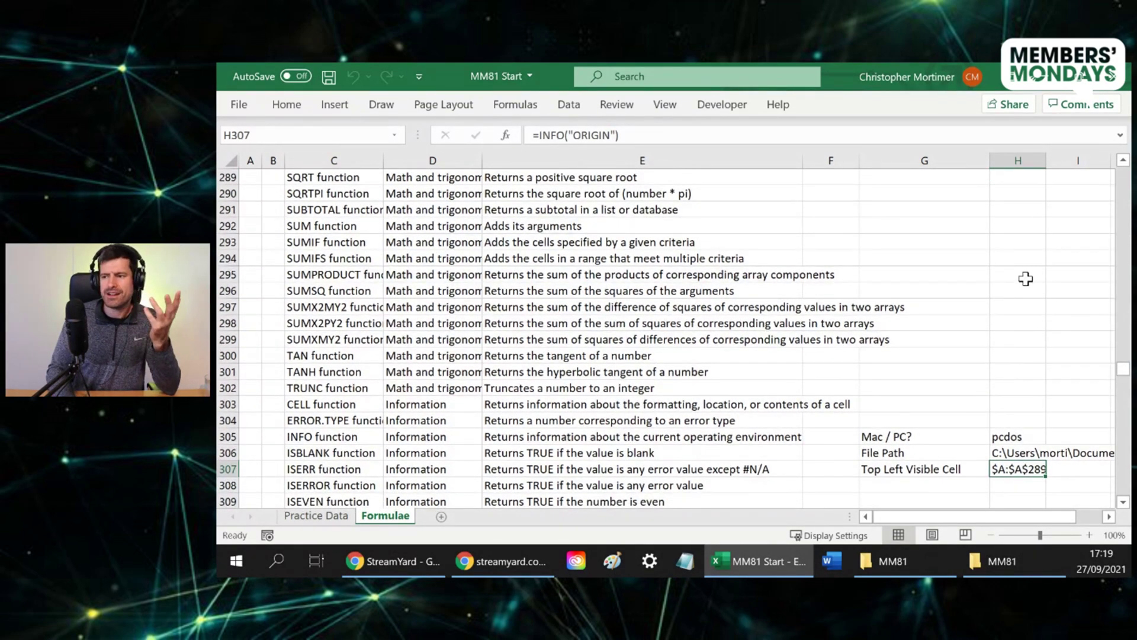
left_click(882, 362)
scroll(877, 360, "down", 6)
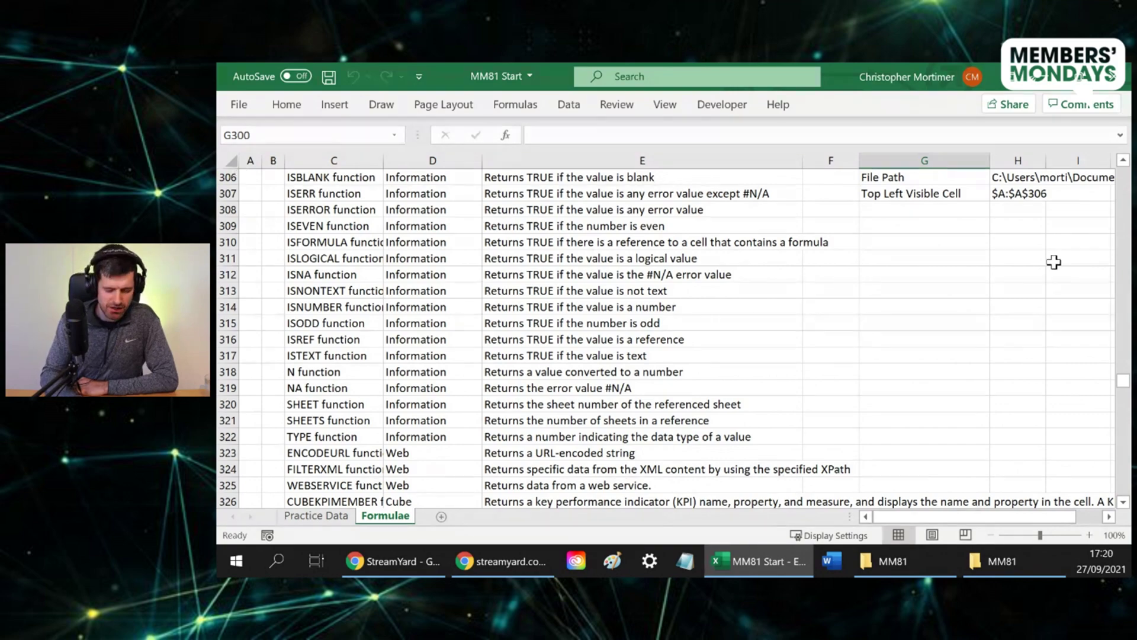
scroll(1054, 262, "down", 1)
scroll(1053, 261, "up", 3)
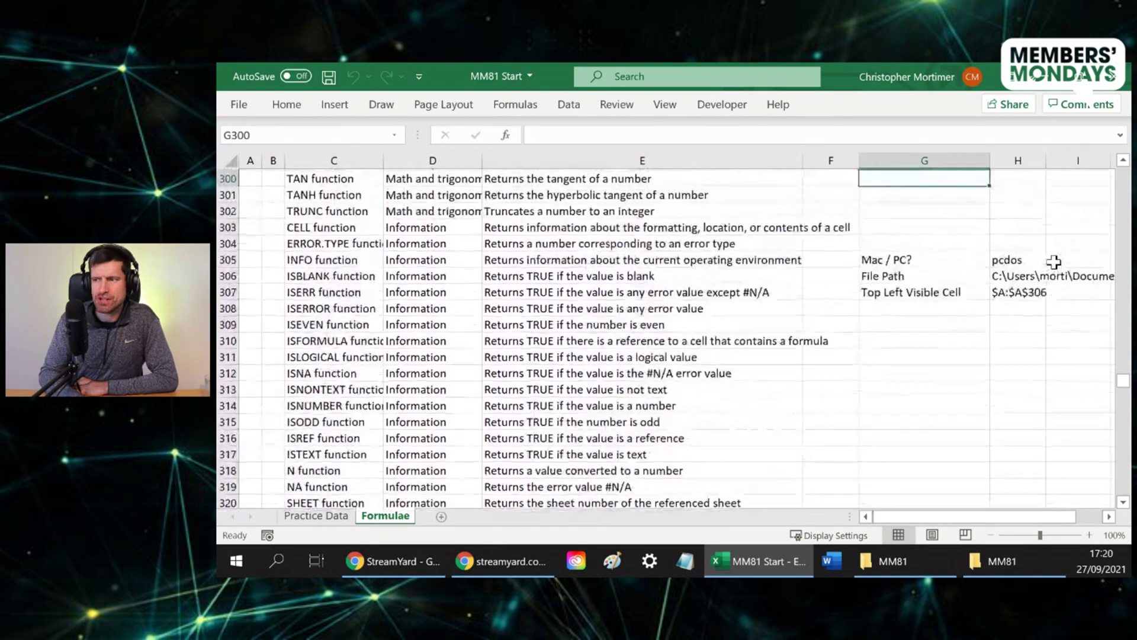
key("F9")
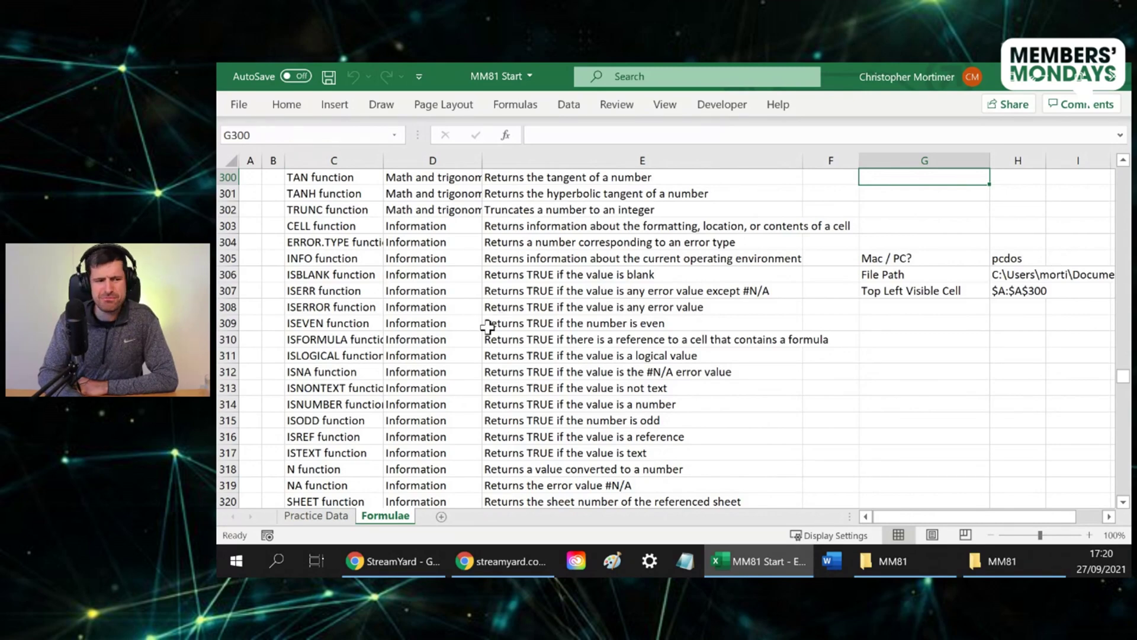
Enter =INFO("RECALC") in H308, showing the calculation mode as Automatic.
left_click(1018, 306)
type("=info(\"")
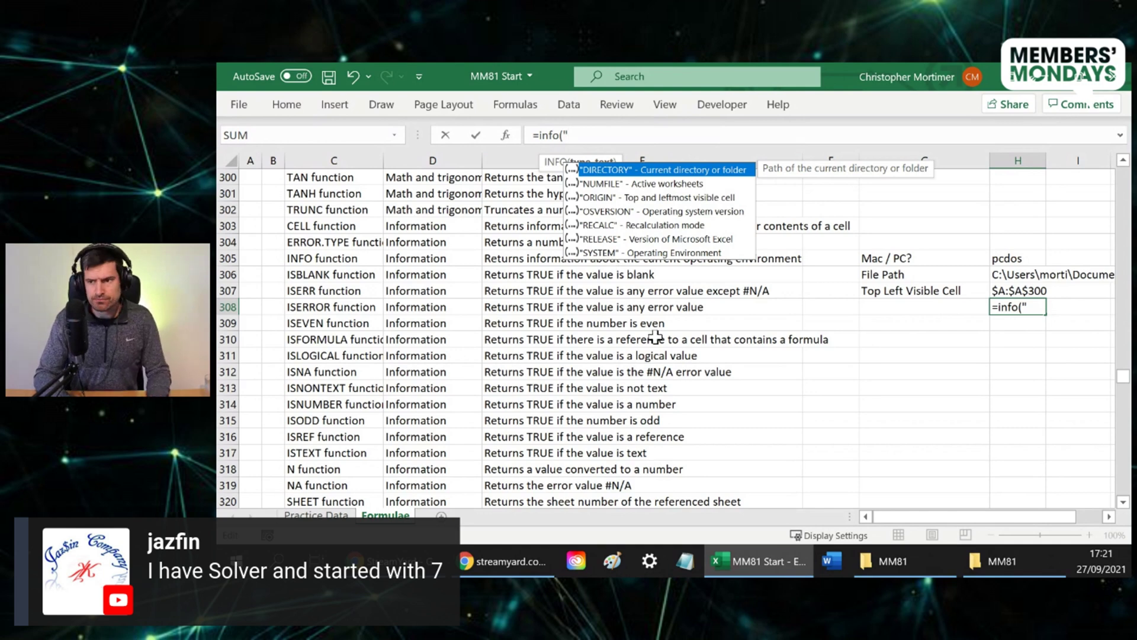
type("RECALC")
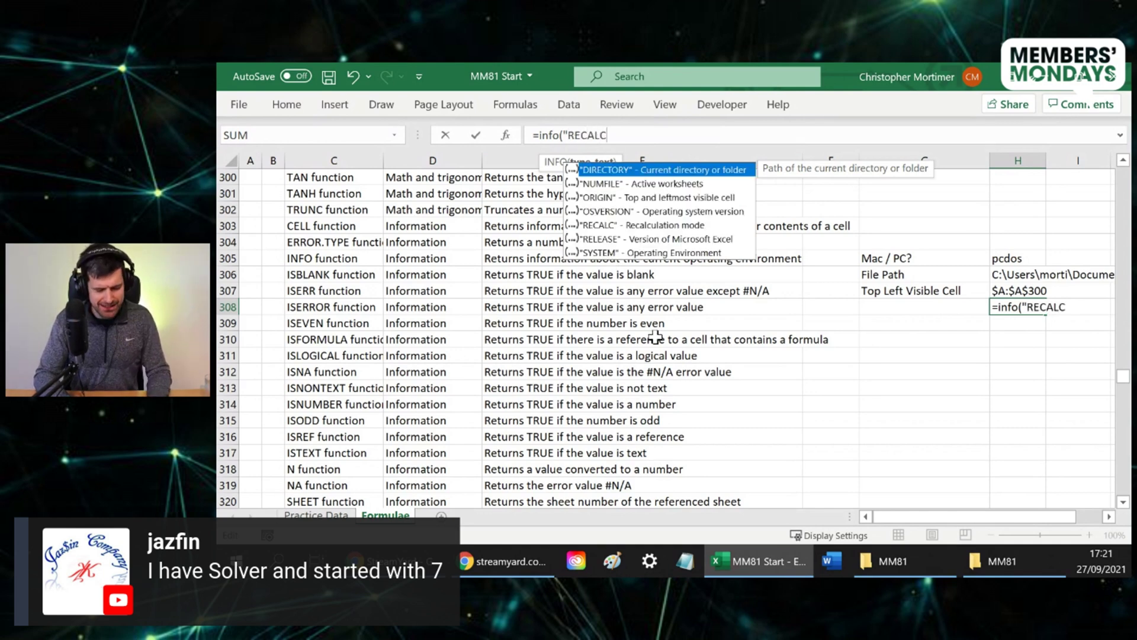
key("Return")
key("Up")
key("Left")
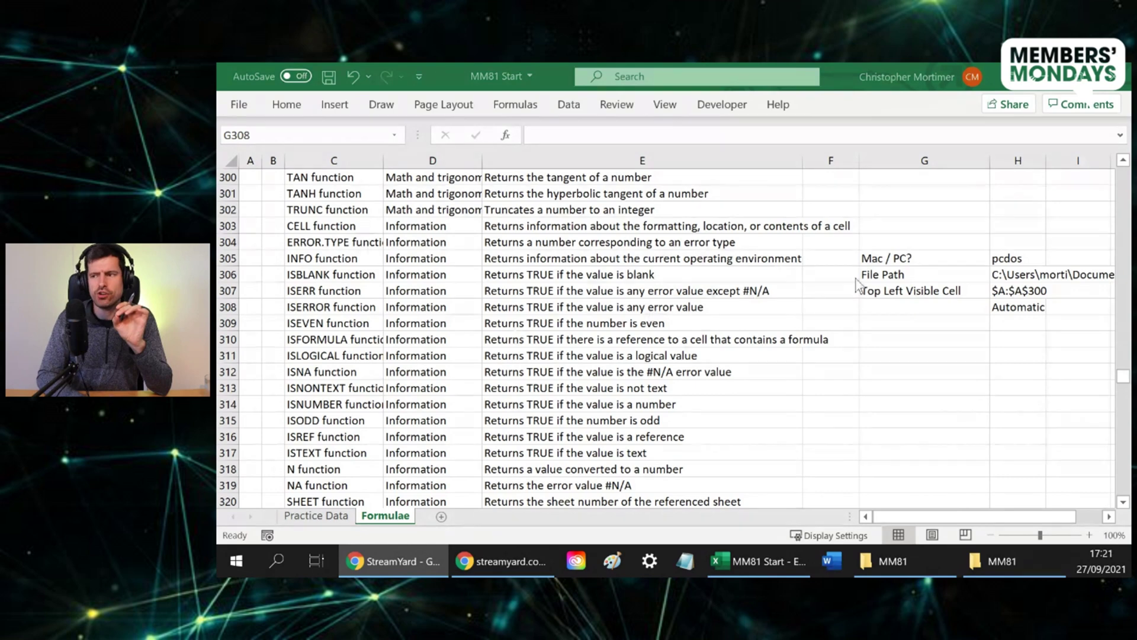
key("alt+Tab")
left_click(1024, 305)
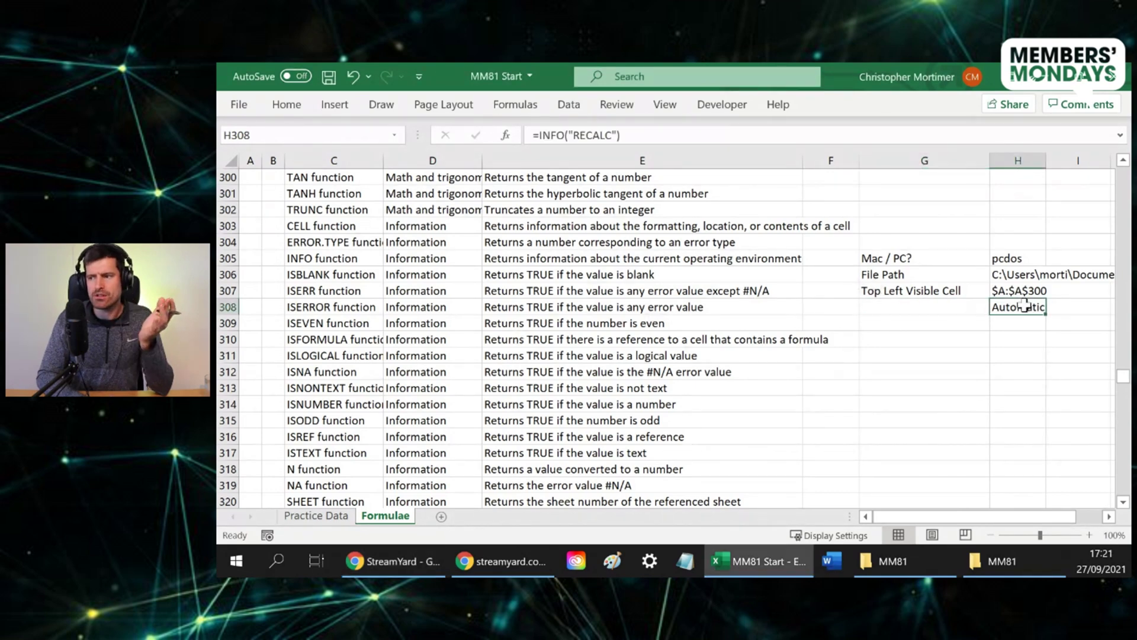
Set the workbook's Calculation Options to Manual on the Formulas tab.
left_click(523, 109)
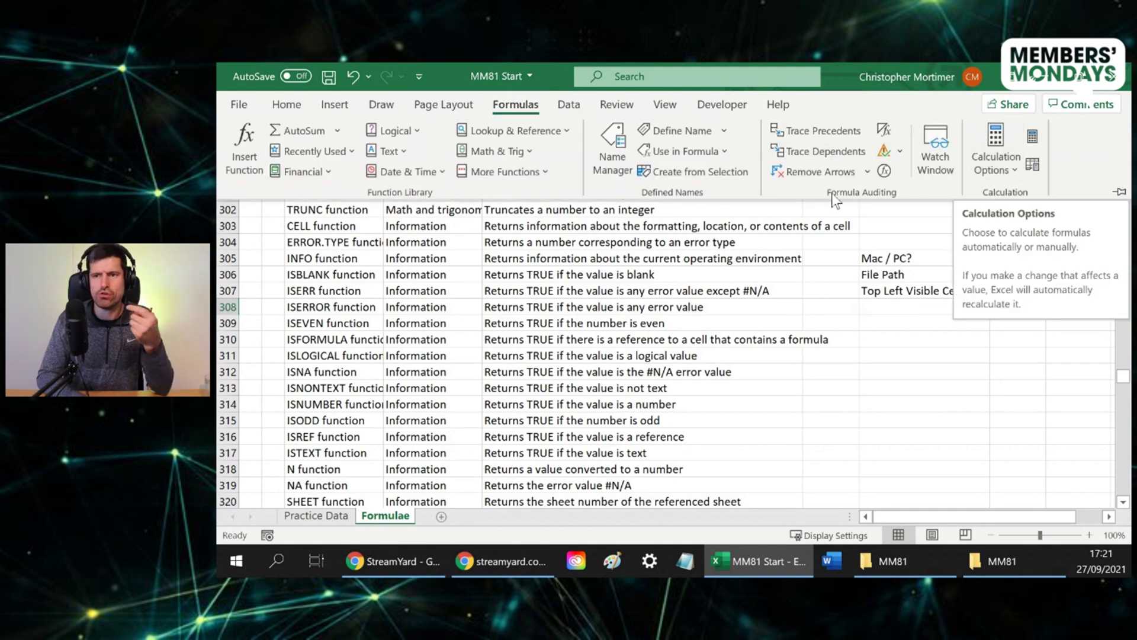
left_click(1007, 174)
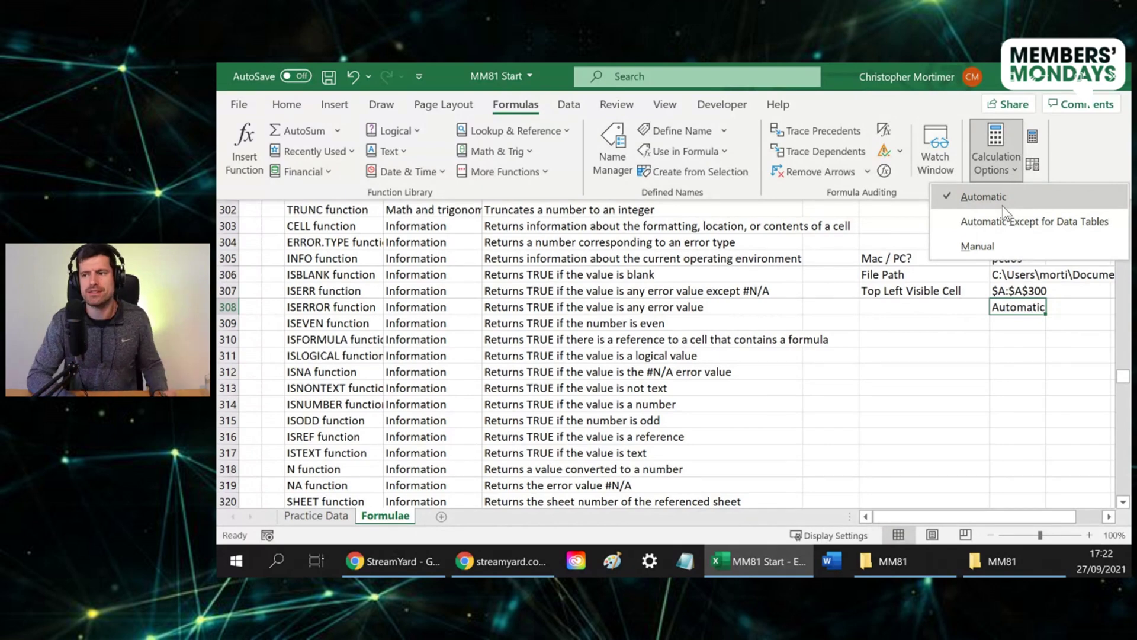
left_click(977, 246)
left_click(901, 356)
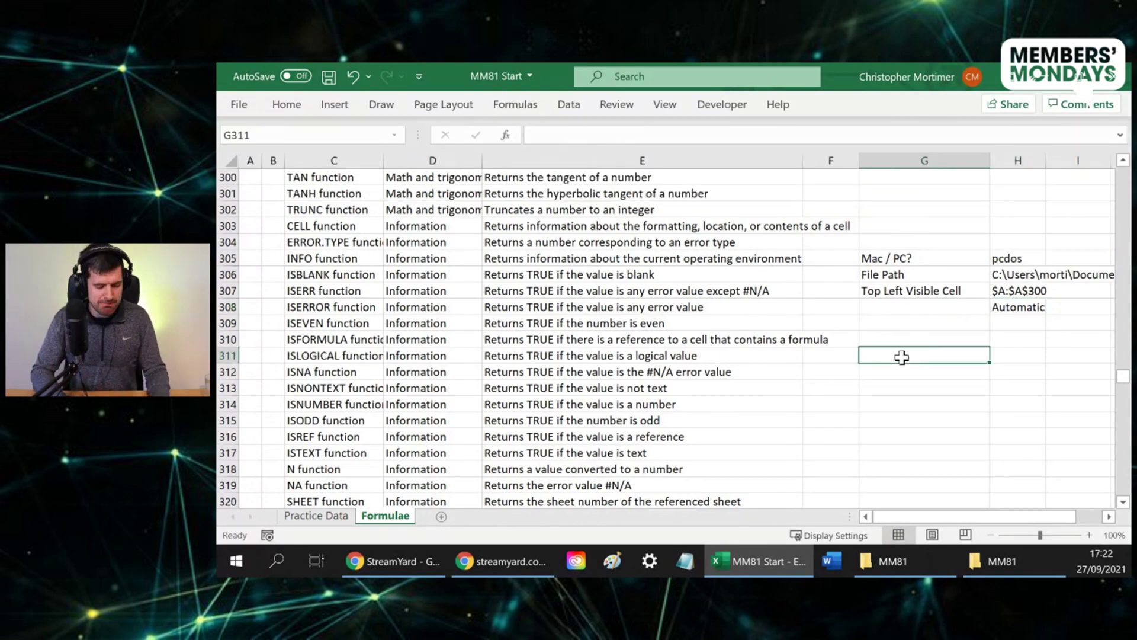
Enter 1 in G311, 1 in H311 and the sum =G311+H311 in I311.
type("1")
key("Tab")
type("1")
key("Tab")
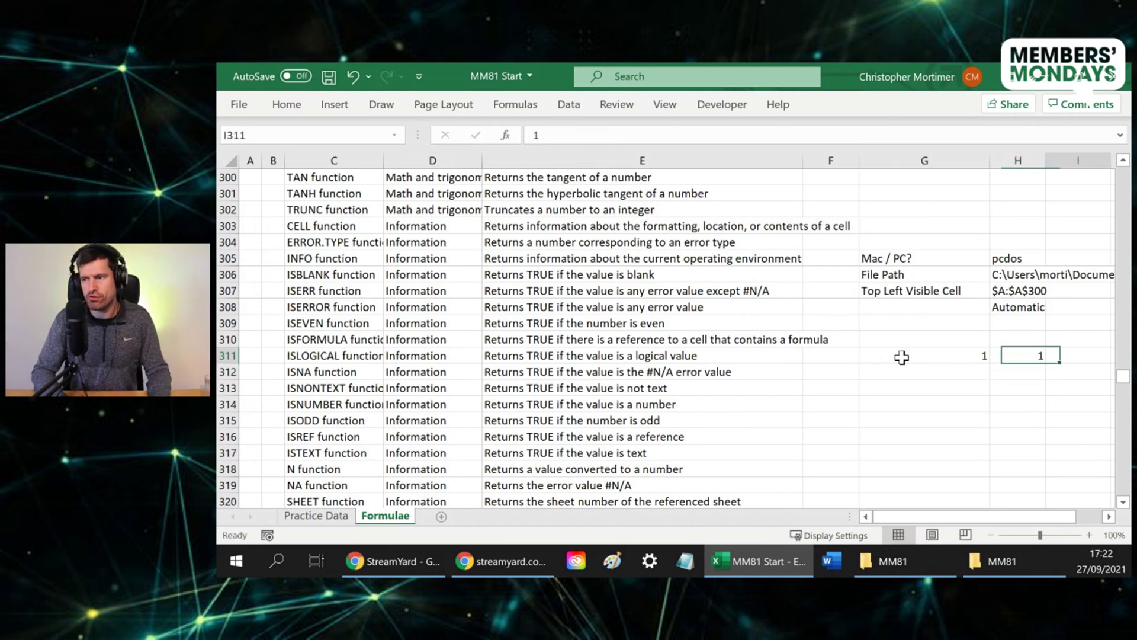
type("=")
key("Left")
key("Left")
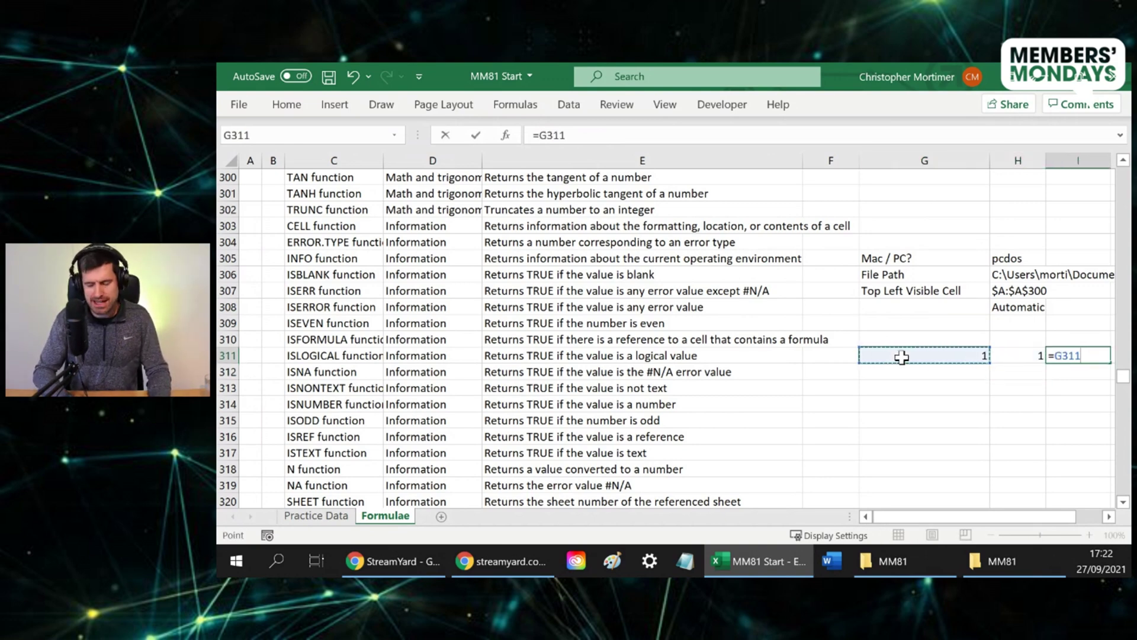
type("+")
key("Left")
key("Return")
key("Up")
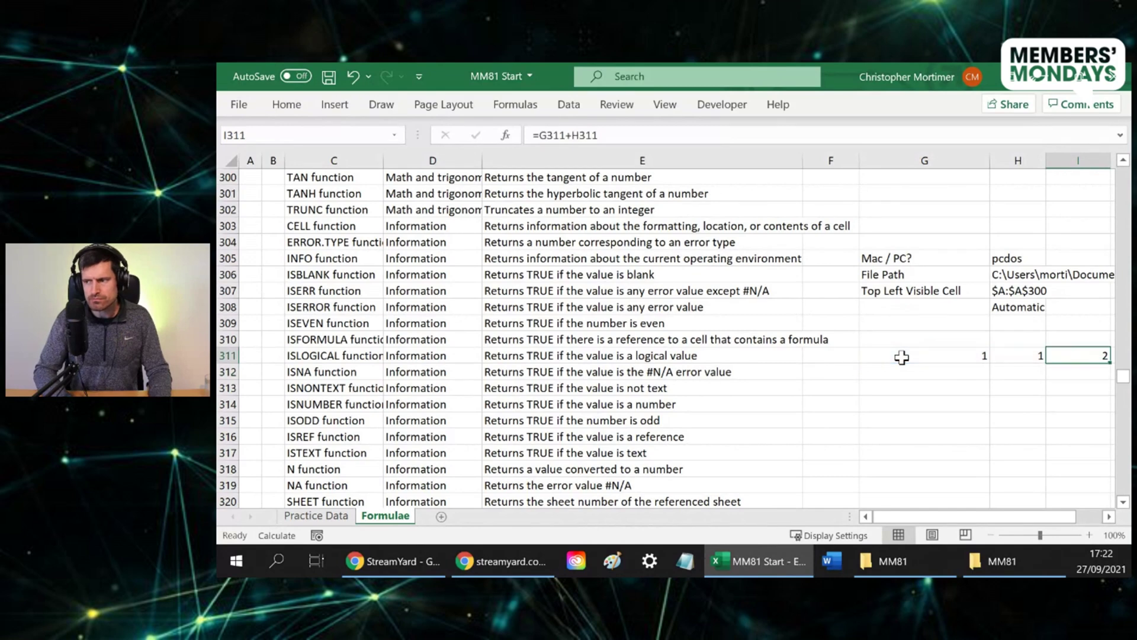
Change G311 to 3 and inspect the unrecalculated sum in I311.
left_click(901, 356)
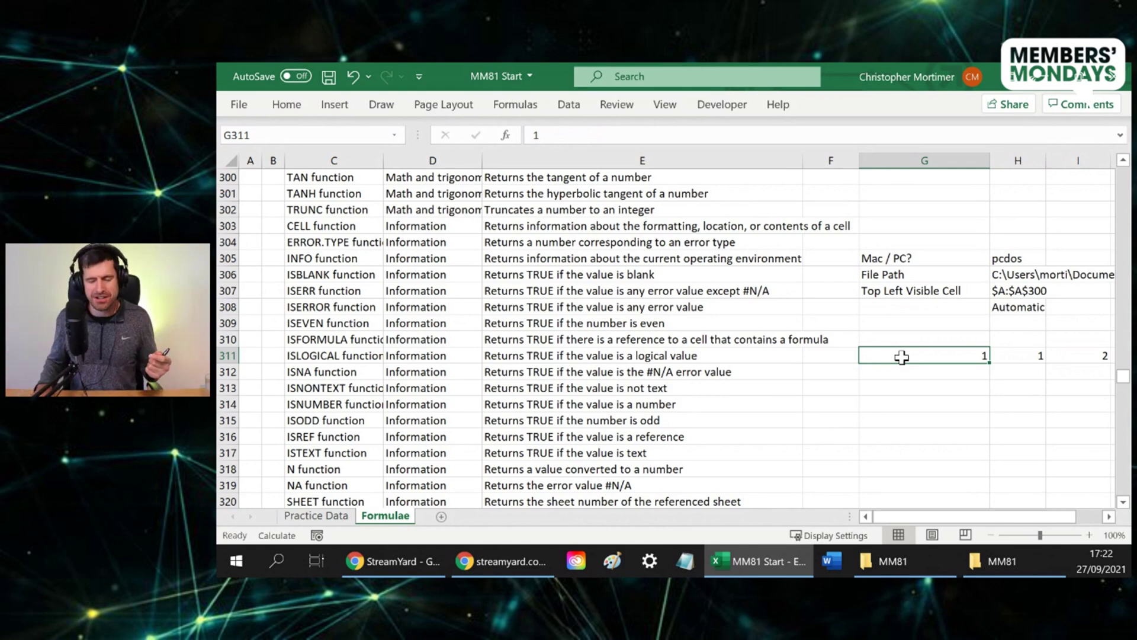
key("Right")
key("Right")
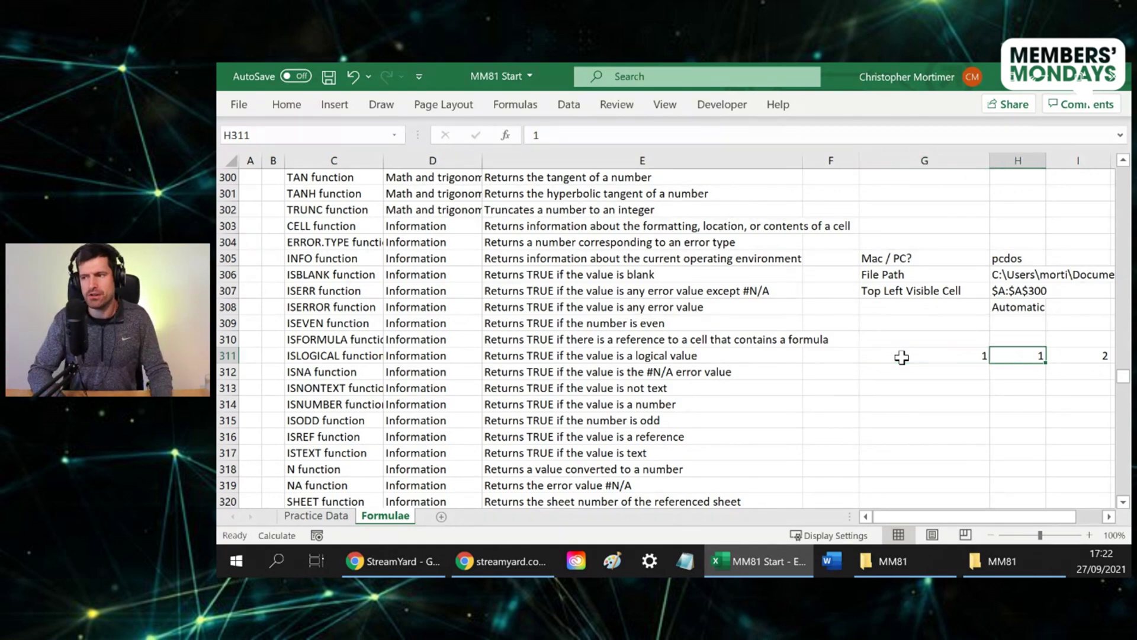
key("F2")
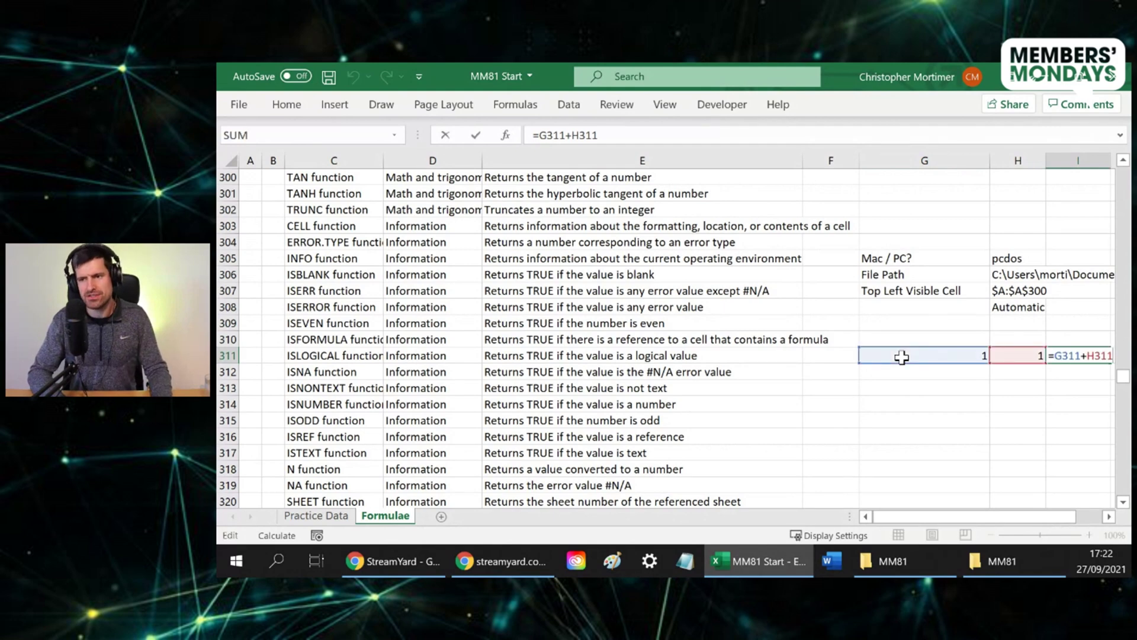
key("Escape")
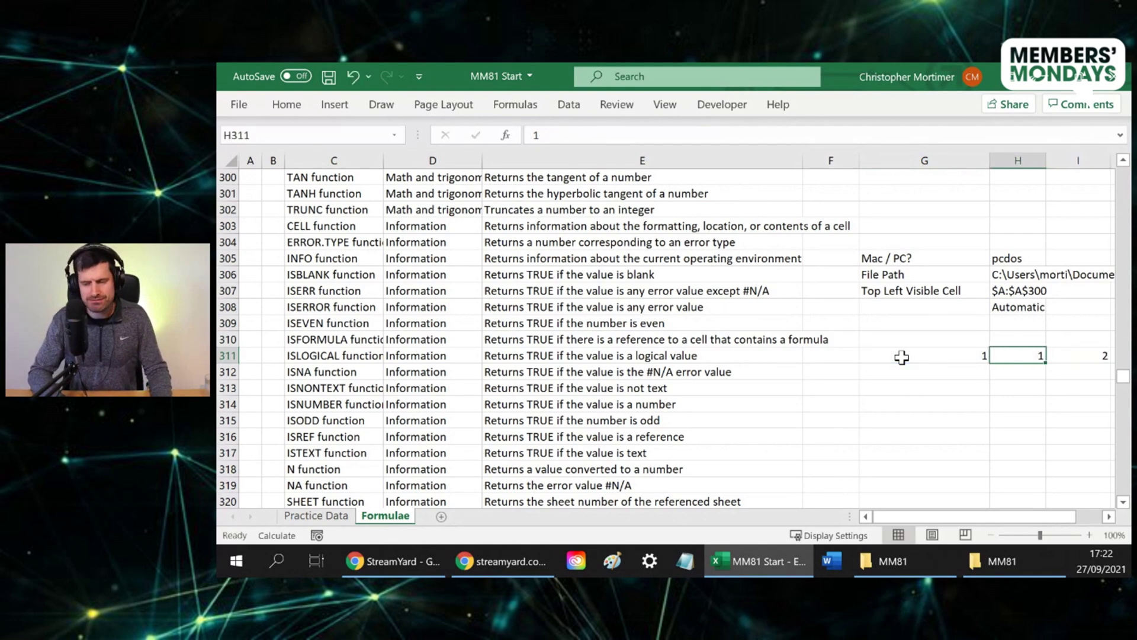
left_click(901, 357)
type("3")
key("Return")
key("Right")
key("Right")
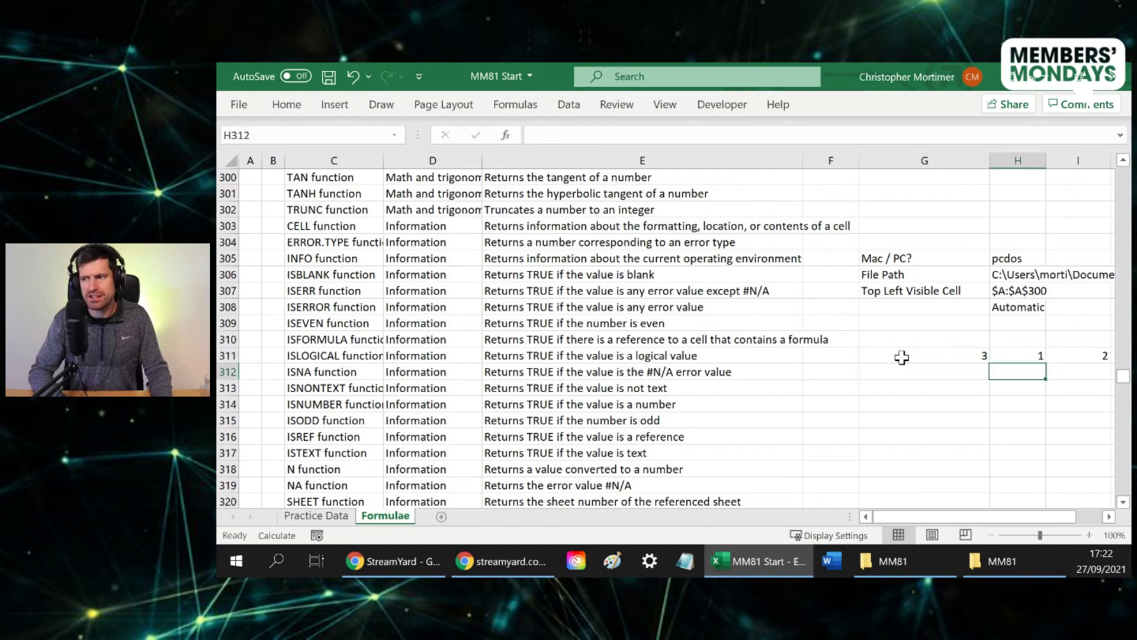
key("Up")
Change H311 to 4 and confirm I311 still shows 2 under manual calculation.
key("Left")
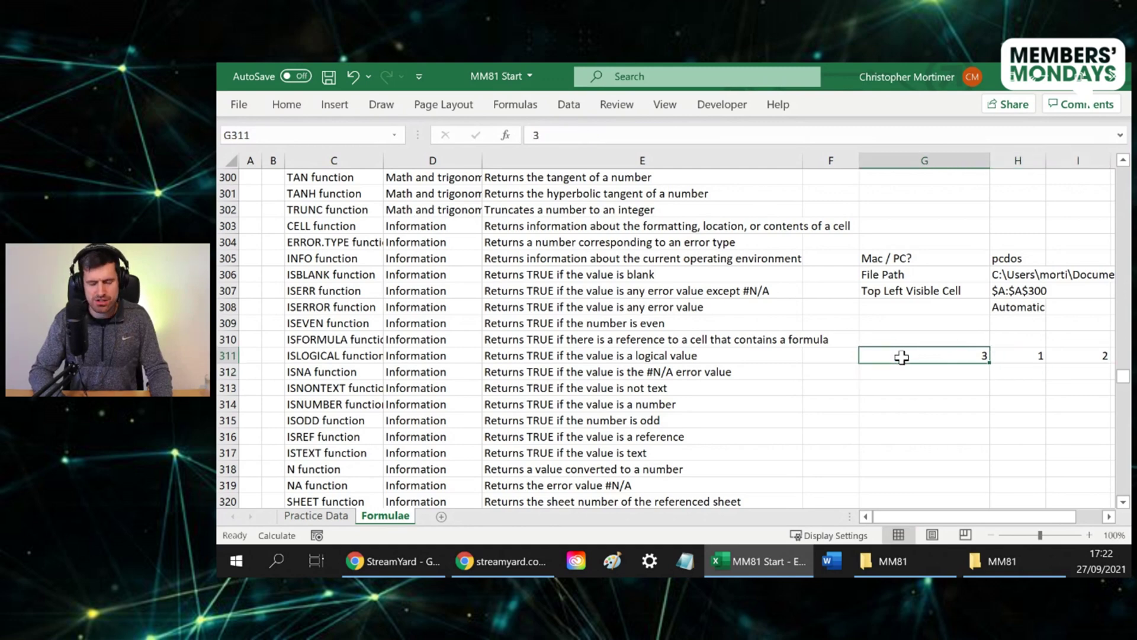
type("4")
key("Tab")
key("F2")
key("Escape")
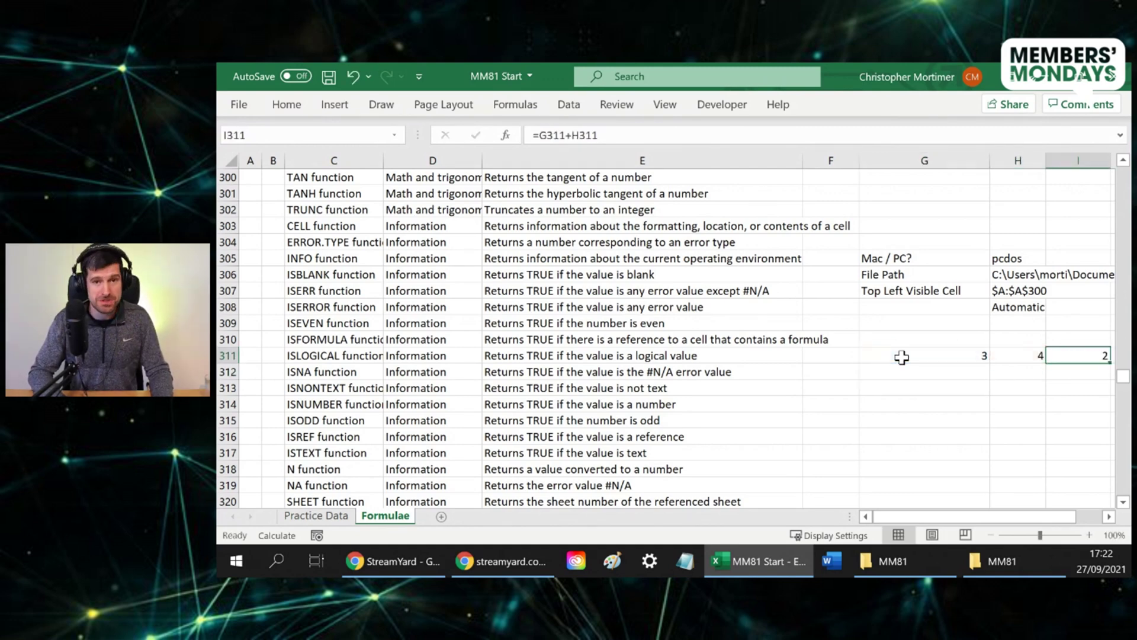
key("Left")
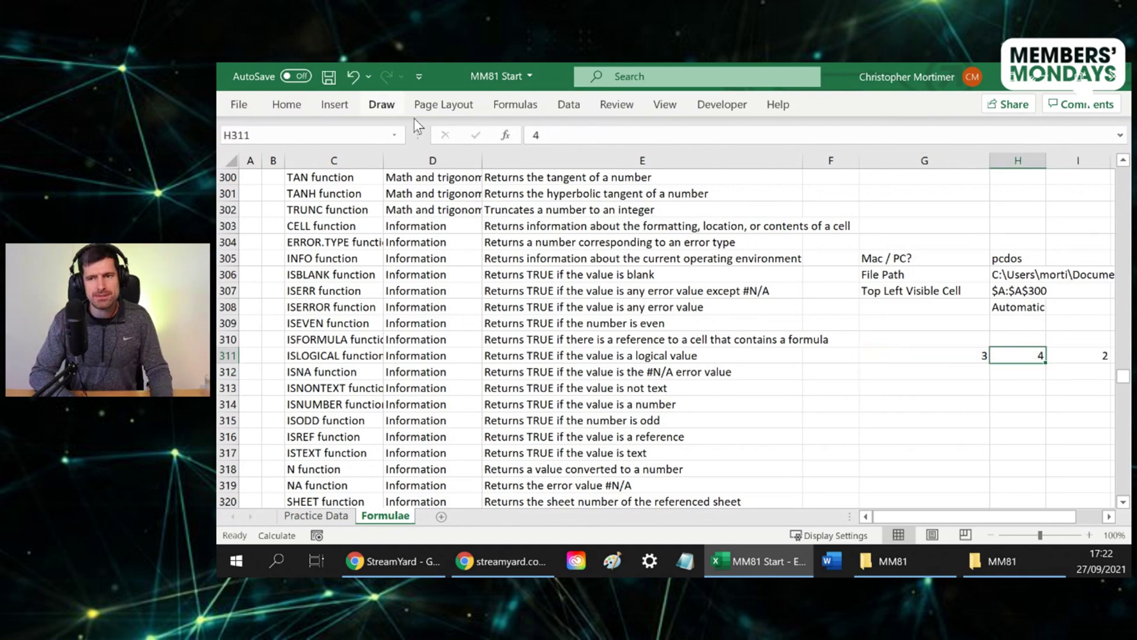
left_click(527, 107)
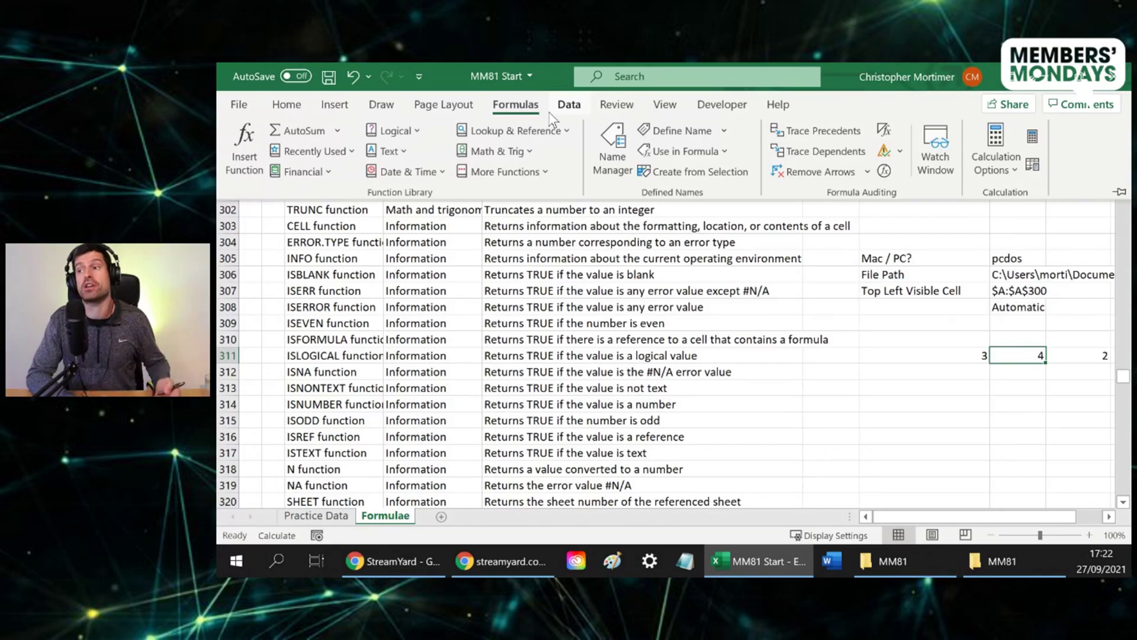
Recalculate so I311 shows 7, then label G308 'Calculation Mode' beside H308.
left_click(1029, 140)
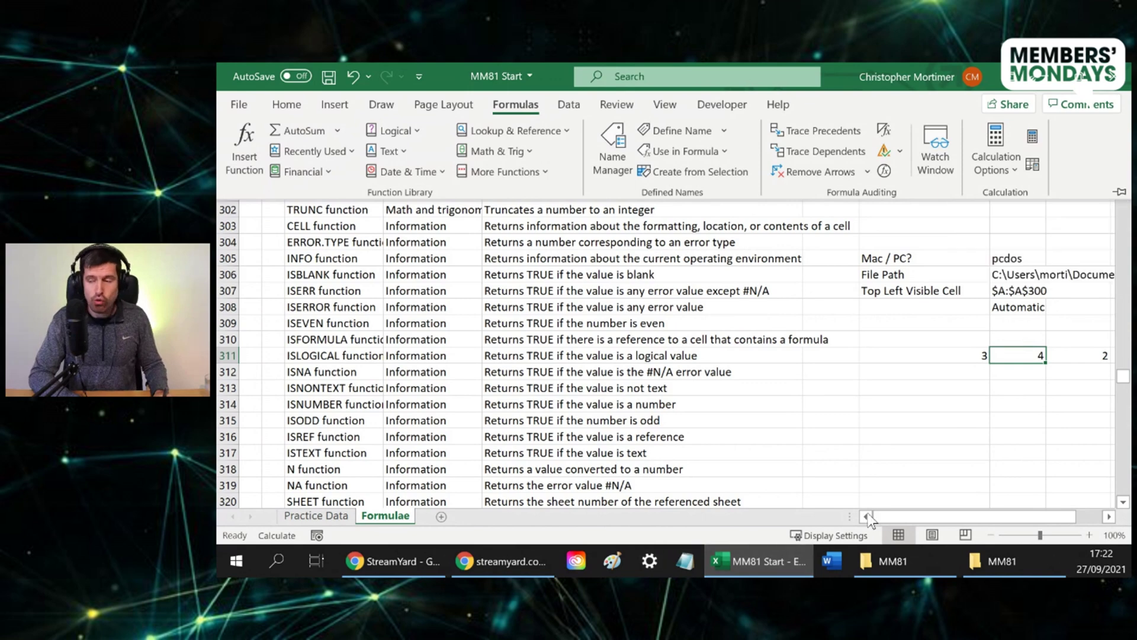
left_click(879, 365)
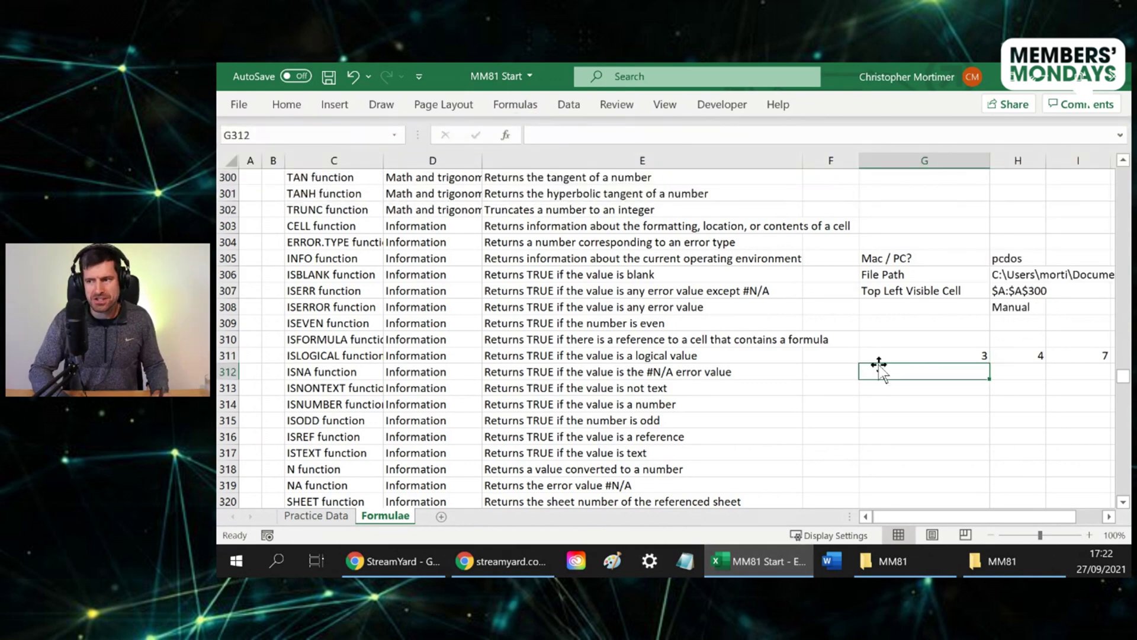
key("Up")
key("Up")
key("Up")
key("Up")
type("Calculation")
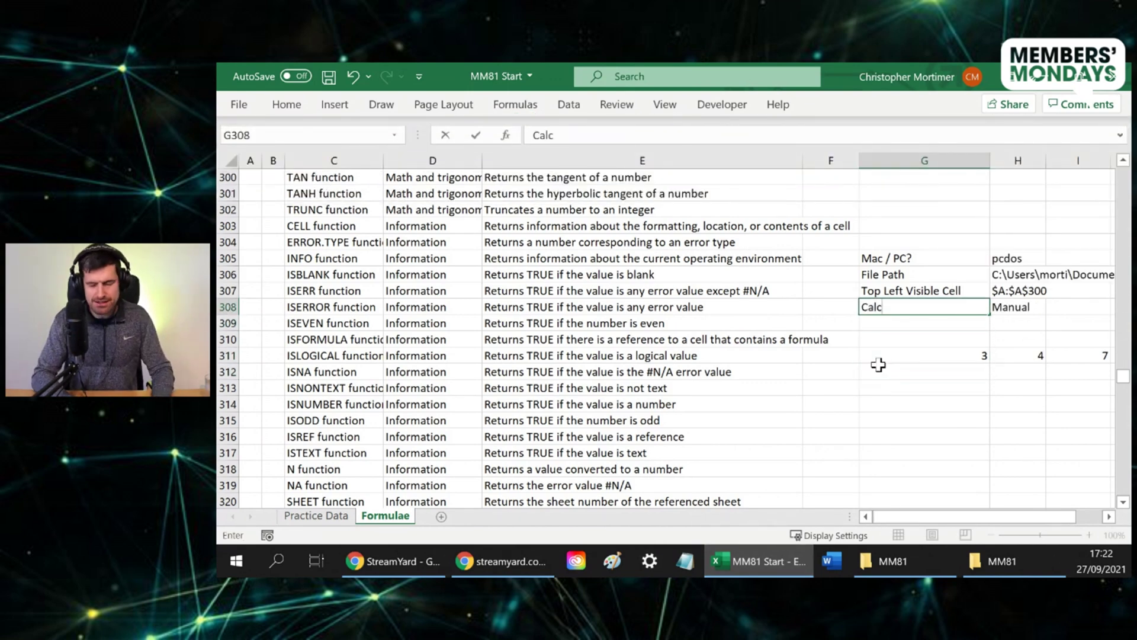
key("shift+Right")
key("Right")
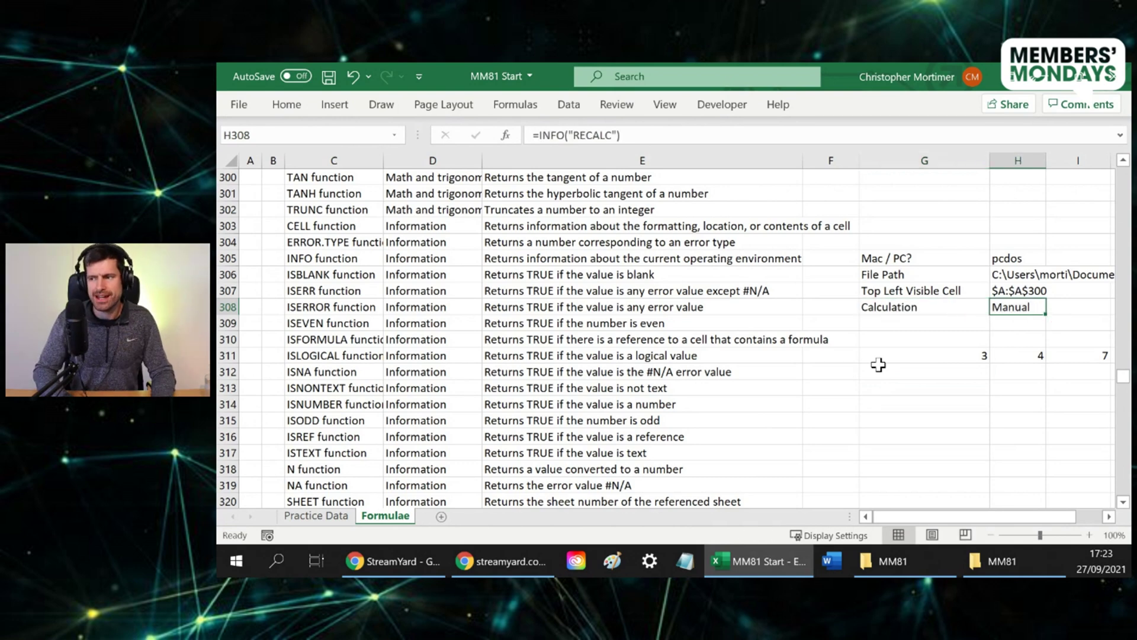
key("Left")
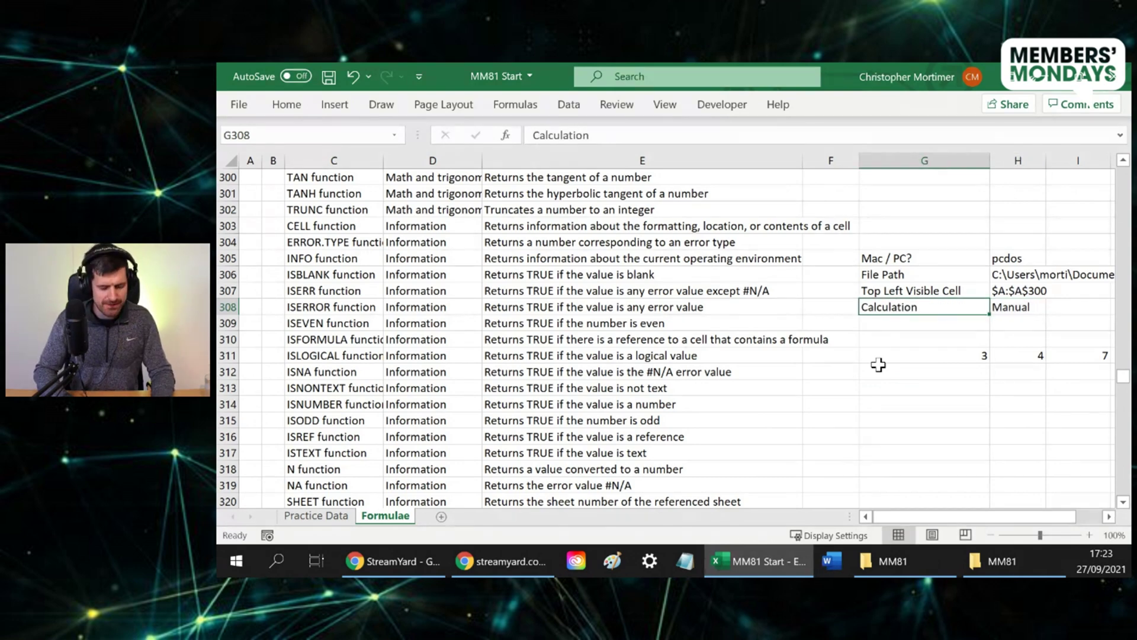
key("F2")
type("Mode")
key("Return")
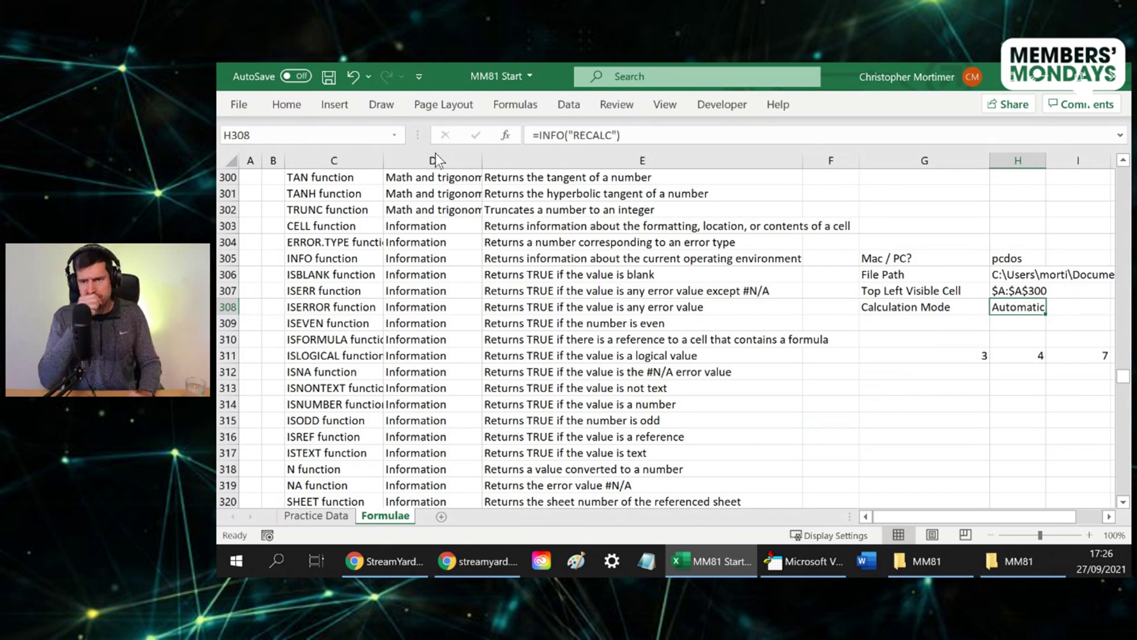
left_click(511, 110)
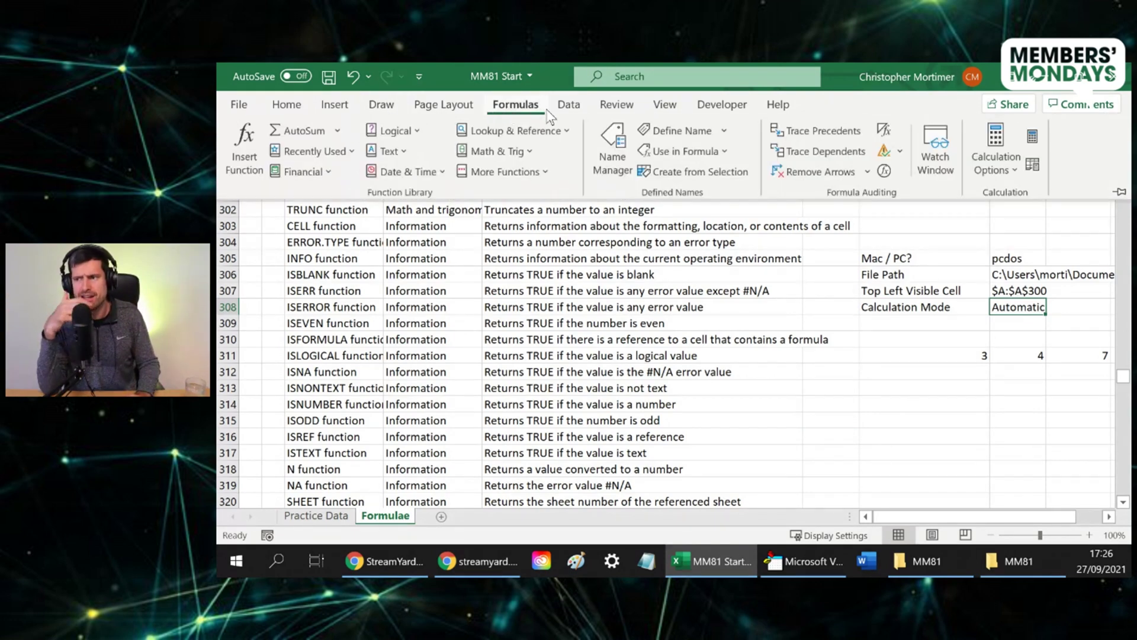
Switch the workbook's calculation option to Manual.
left_click(1006, 173)
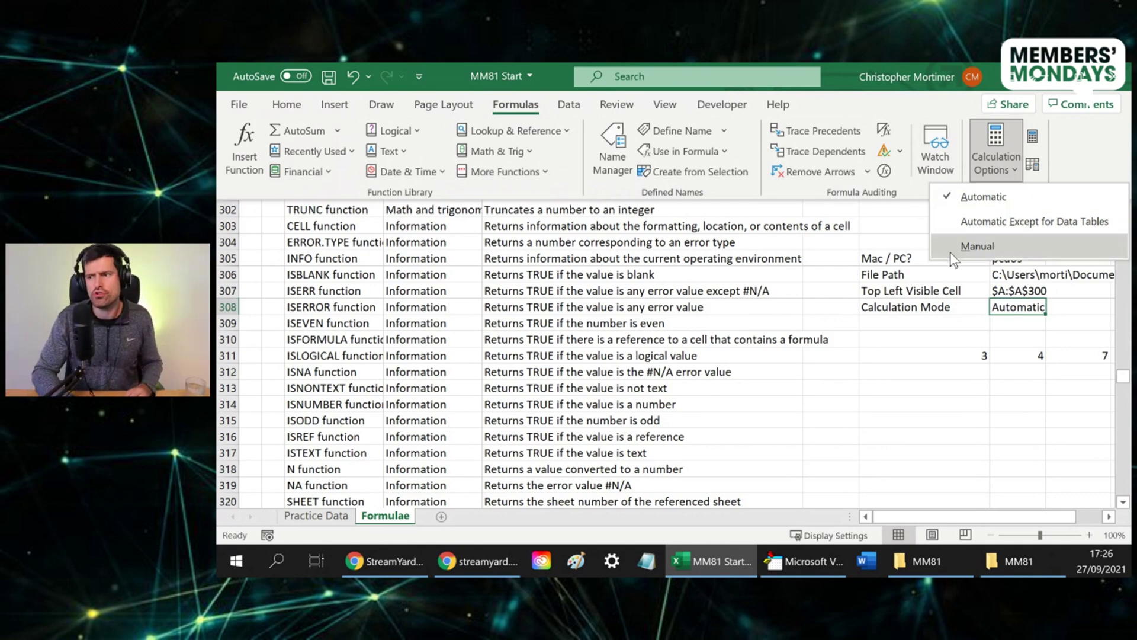
left_click(899, 284)
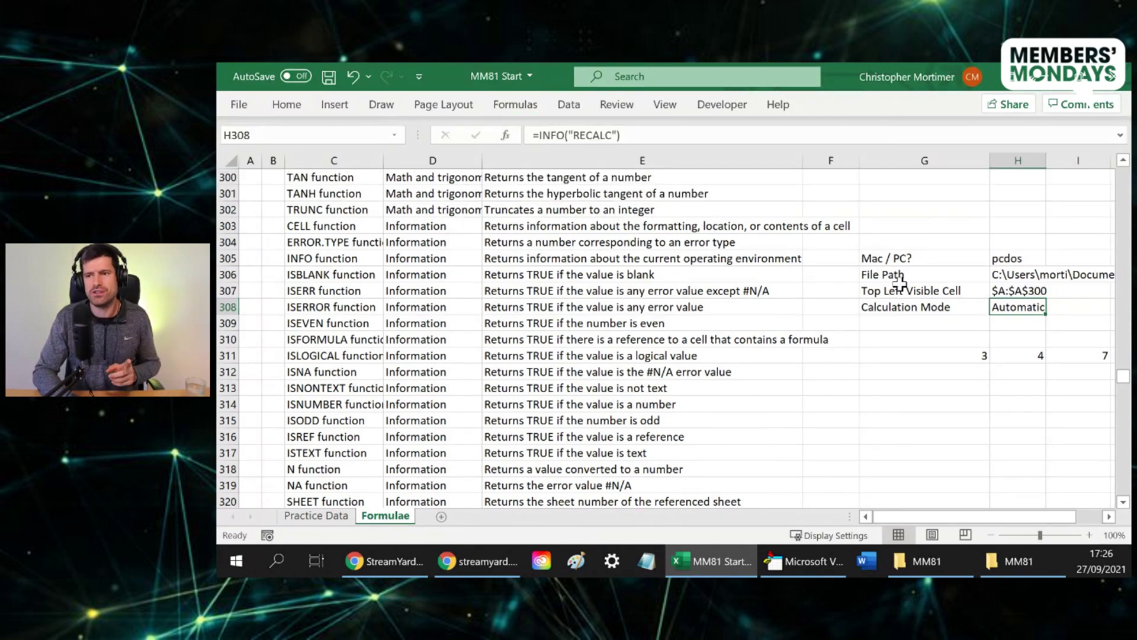
left_click(515, 106)
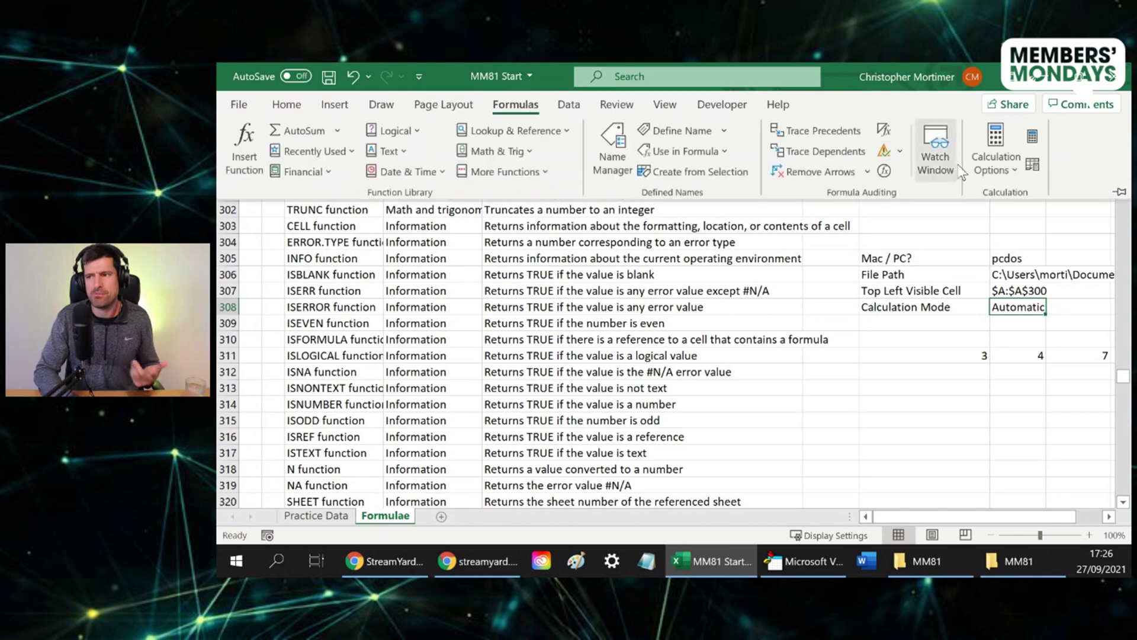
left_click(996, 159)
left_click(985, 245)
Verify Manual is selected and H308 now reports Manual beside its label.
left_click(815, 258)
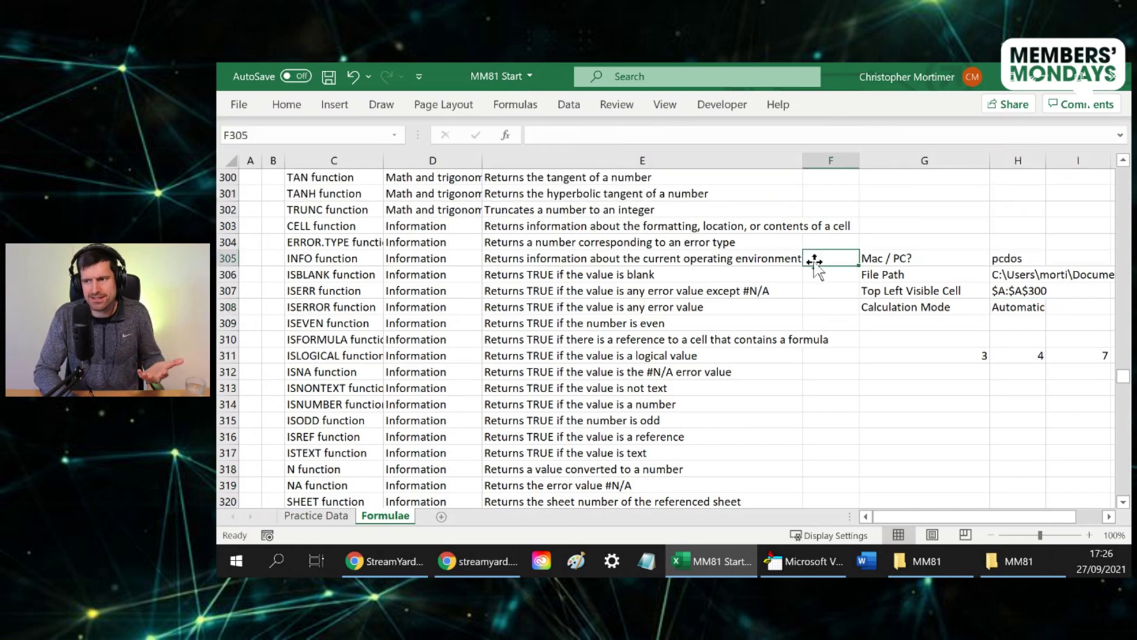
left_click(516, 104)
left_click(997, 169)
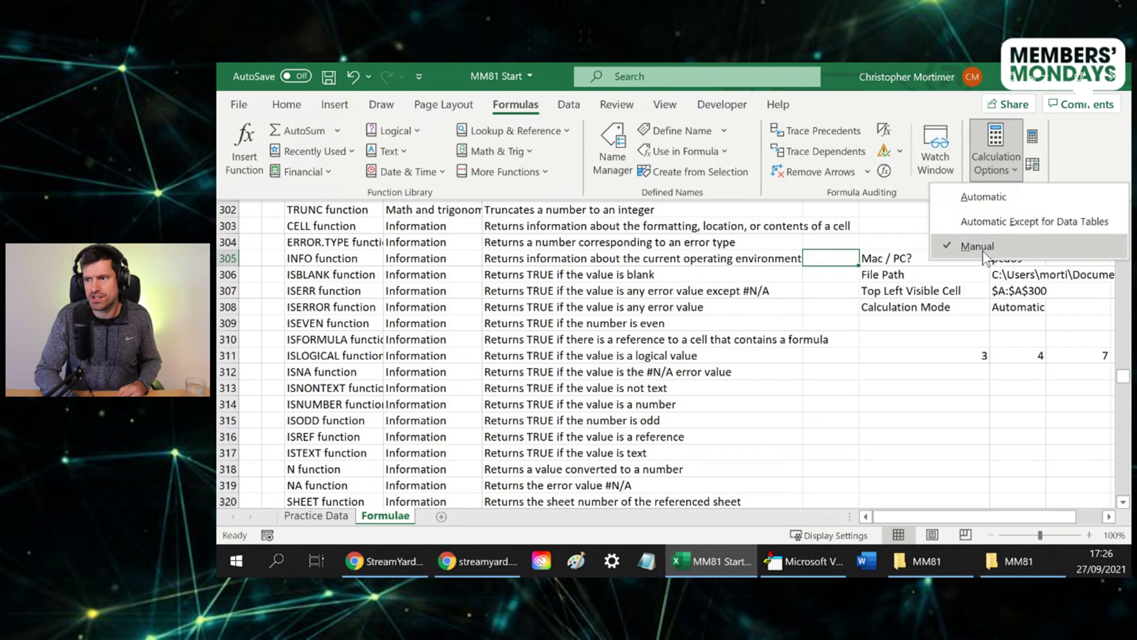
key("Escape")
left_click(932, 307)
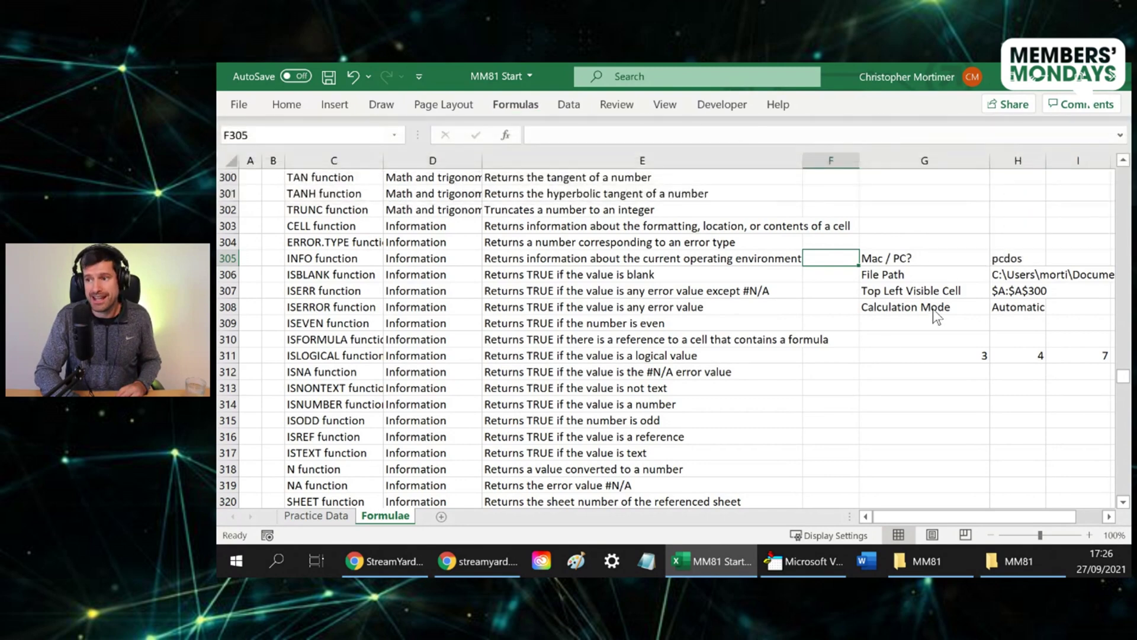
left_click(932, 307)
key("Right")
key("Left")
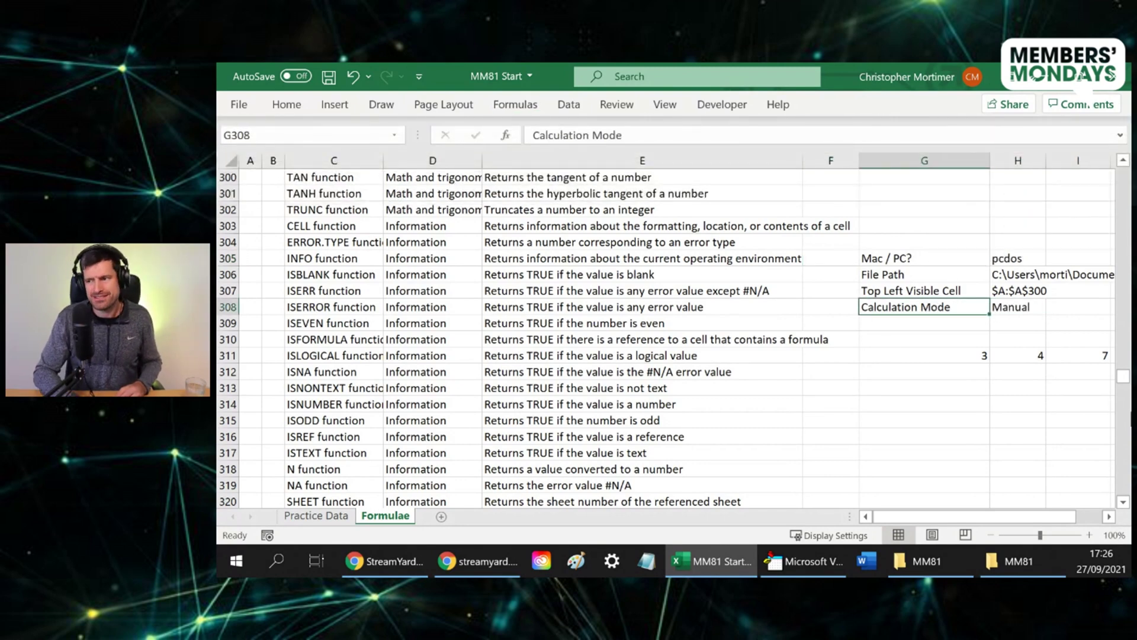
key("Left")
key("Left")
key("Right")
key("Right")
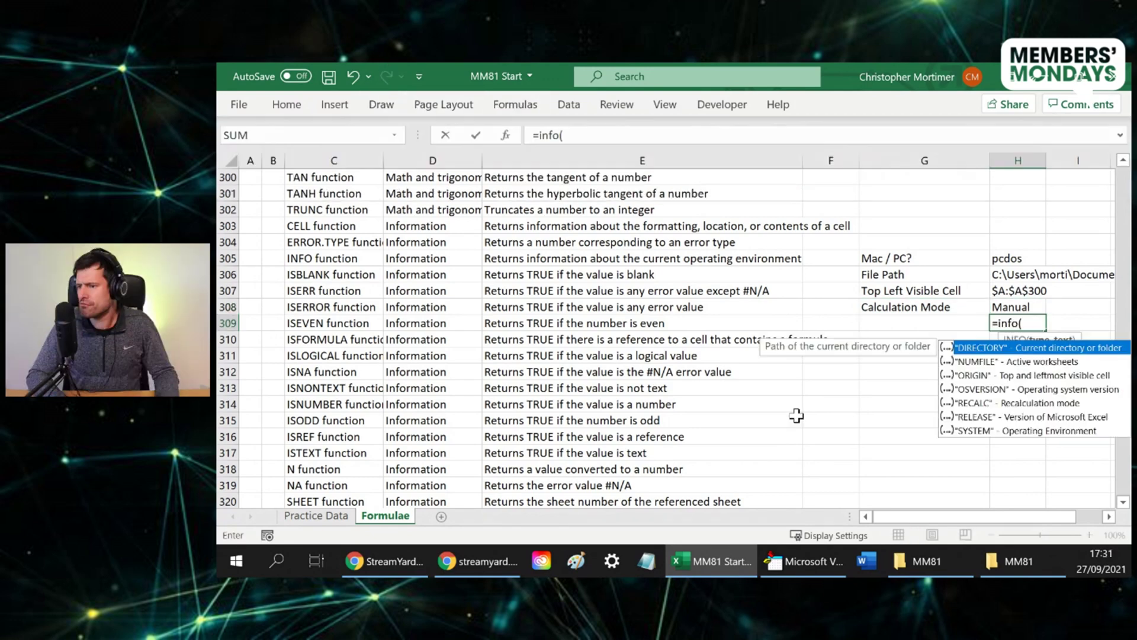
Enter =INFO("RELEASE") in H309, returning 16.0, and label G309 'Version Of Excel'.
key("Down")
key("Down")
key("Down")
key("Down")
key("Down")
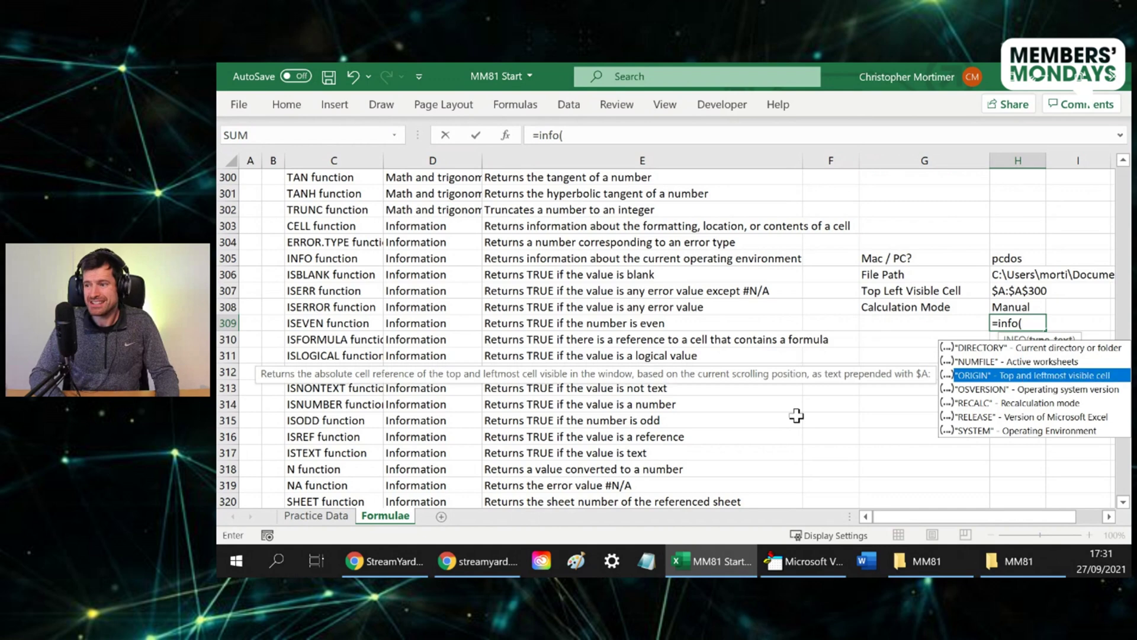
key("Tab")
key("ctrl+Return")
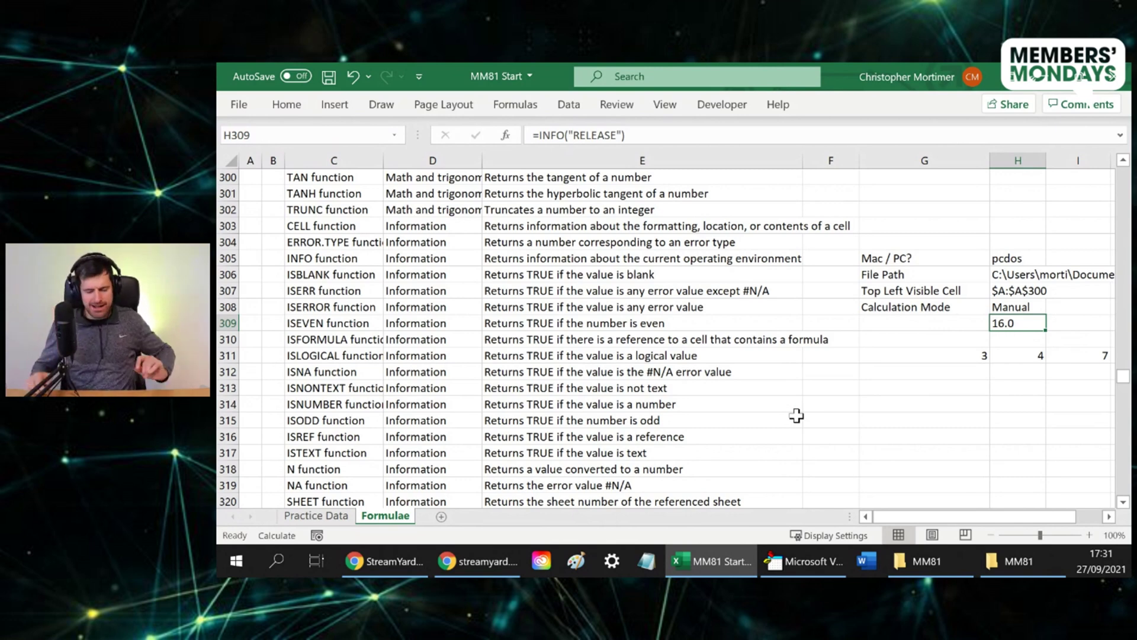
key("Left")
type("Version ")
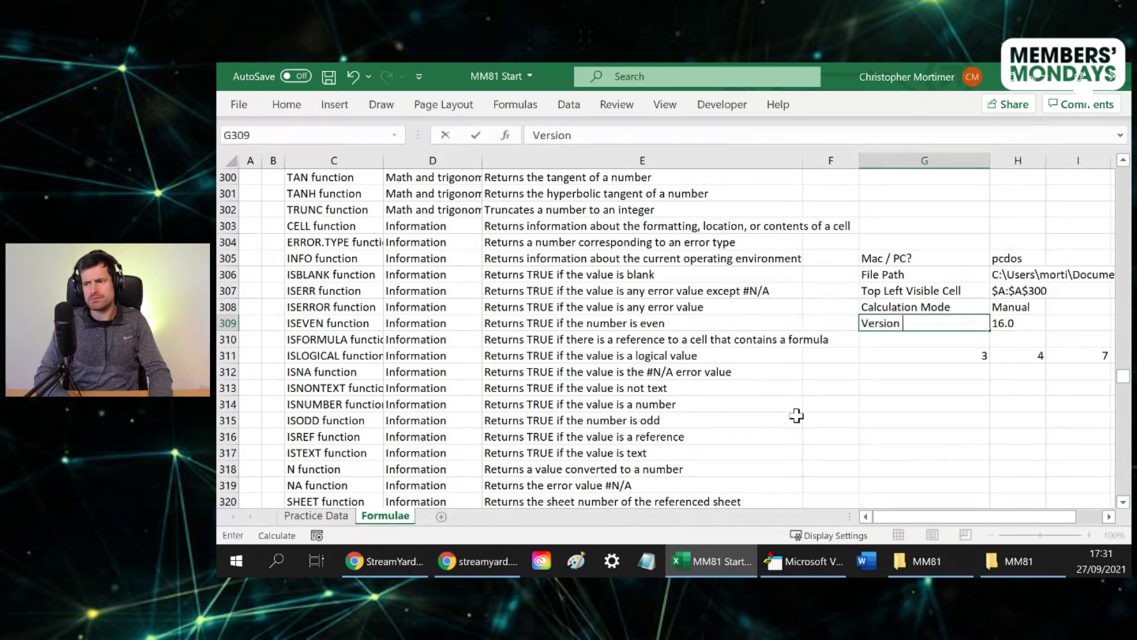
type("Of Excel")
key("Return")
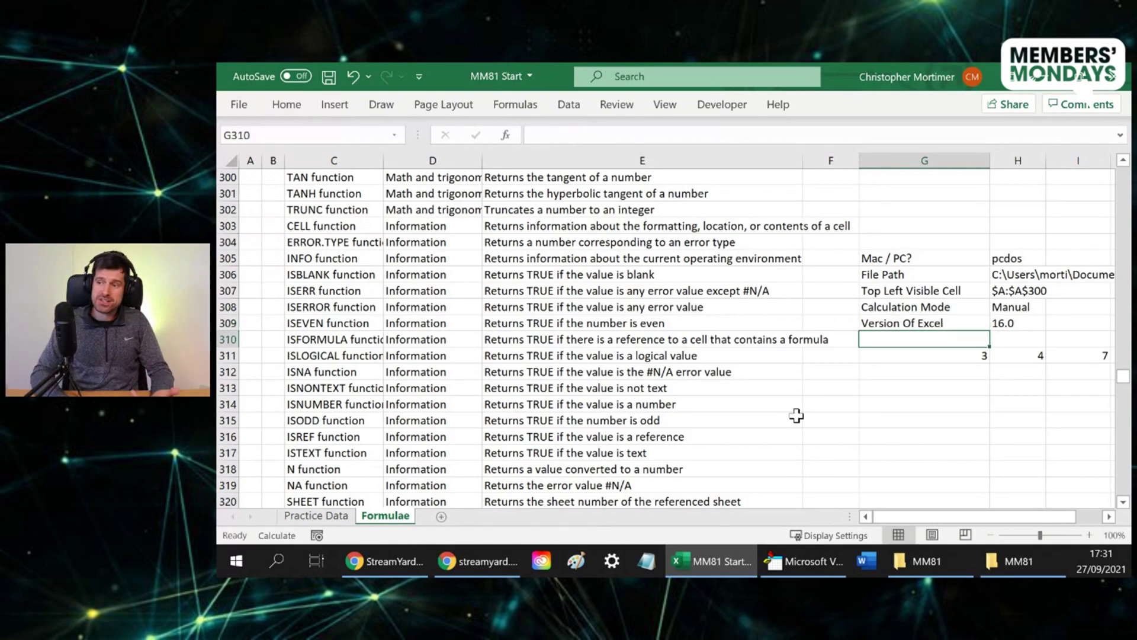
key("Up")
key("Right")
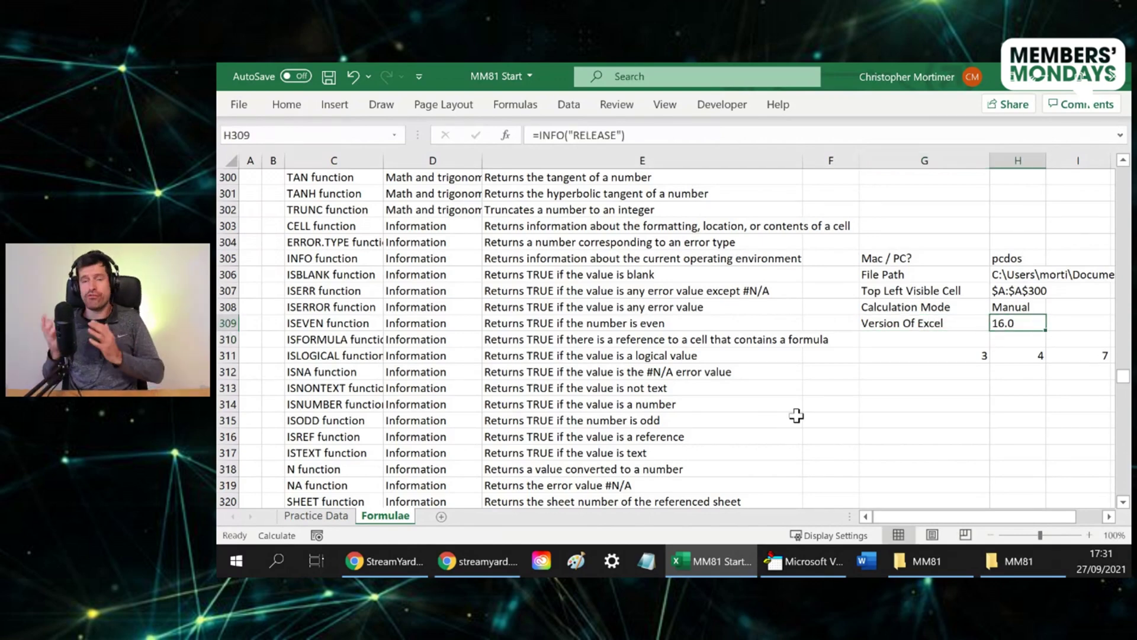